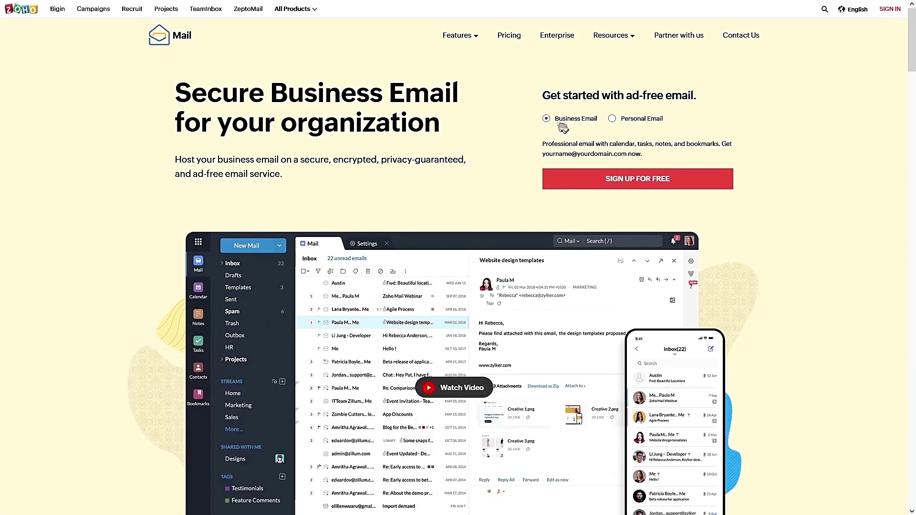
Open the free sign-up pricing plans and review the Forever Free Plan's five-user limit
drag(542, 153, 627, 155)
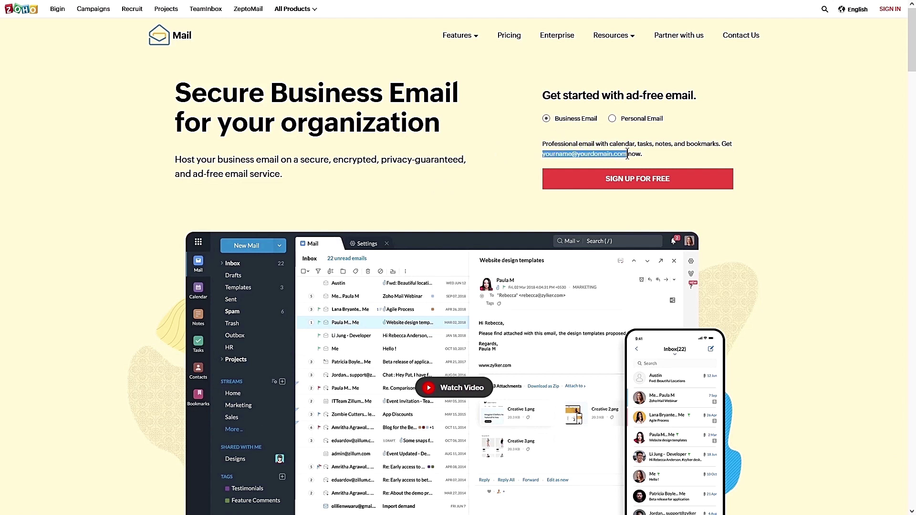
click(624, 180)
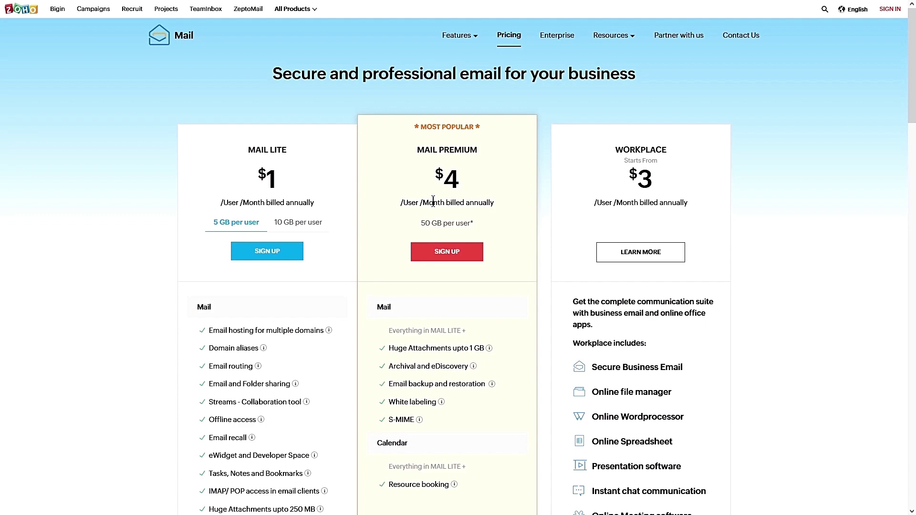
scroll(433, 200, down, 15)
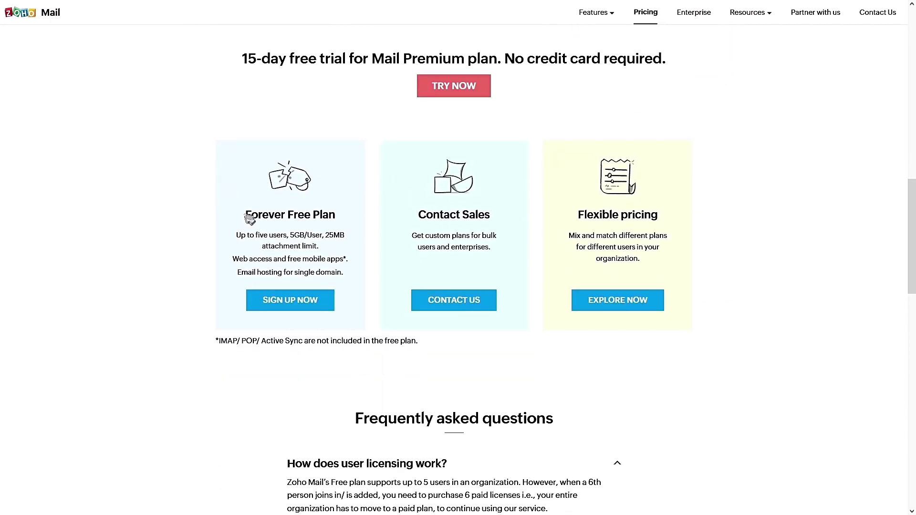
drag(246, 215, 336, 216)
drag(237, 235, 343, 239)
Sign up for the Forever Free Plan with name Ecotero, the account e-mail and a password, accepting the terms
click(319, 302)
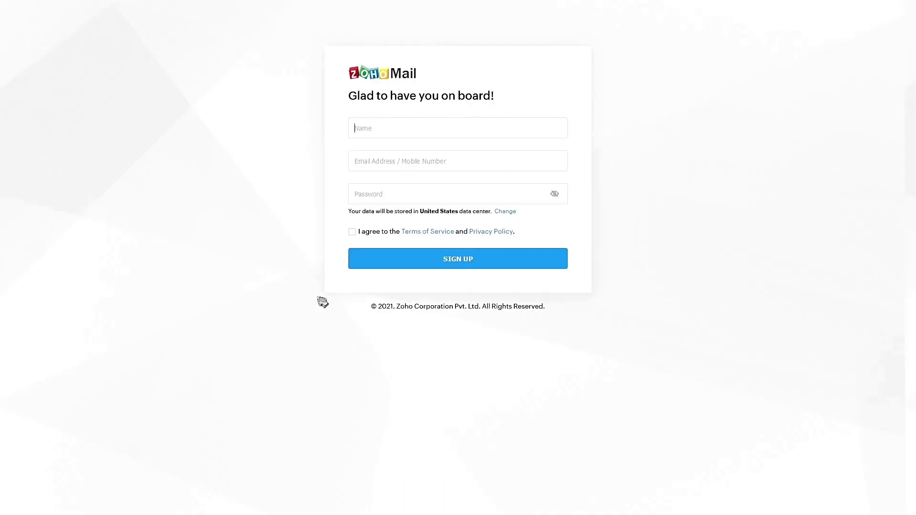
click(383, 132)
text(Ecotero)
click(372, 164)
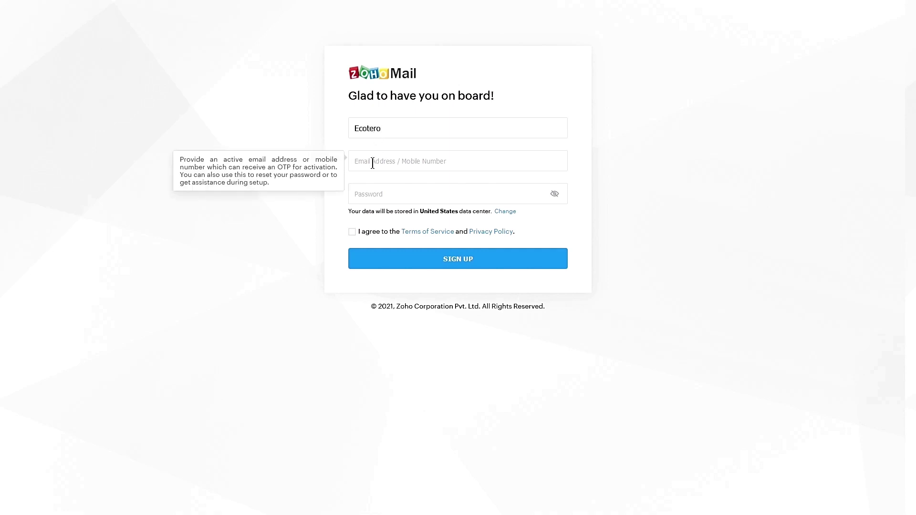
click(375, 190)
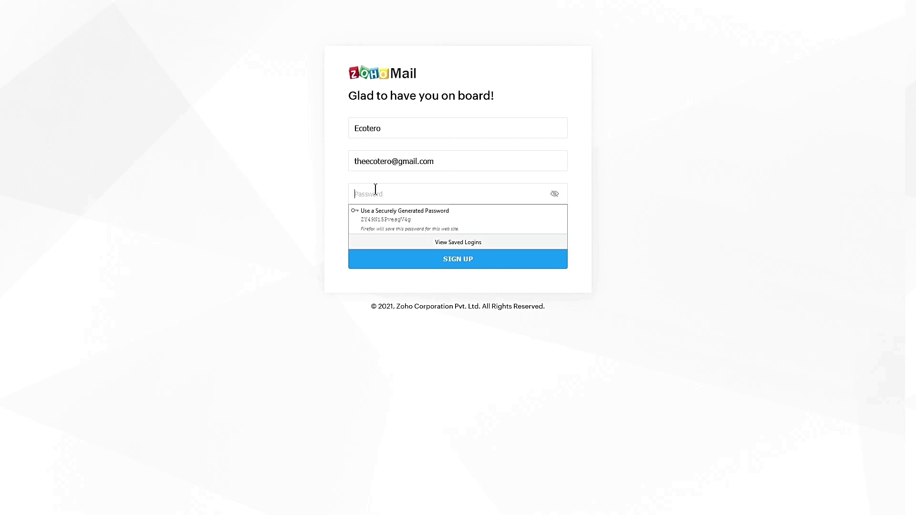
text(•••••••••••••)
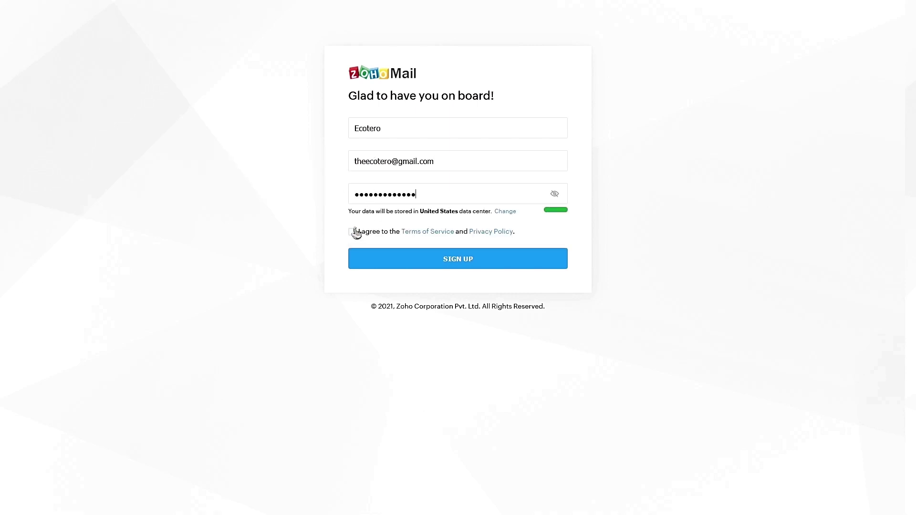
click(352, 232)
click(391, 266)
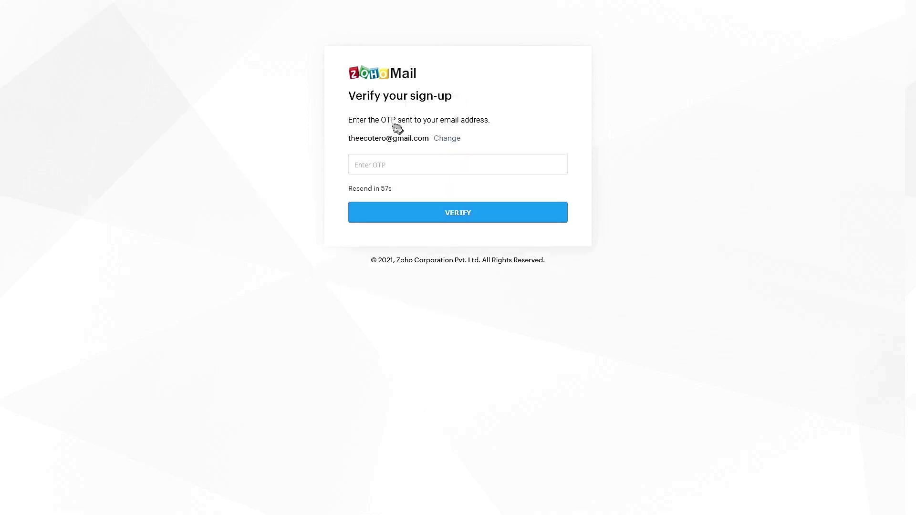
Copy the one-time code from the Zoho verification email in Gmail and submit it to verify the account
drag(381, 119, 395, 120)
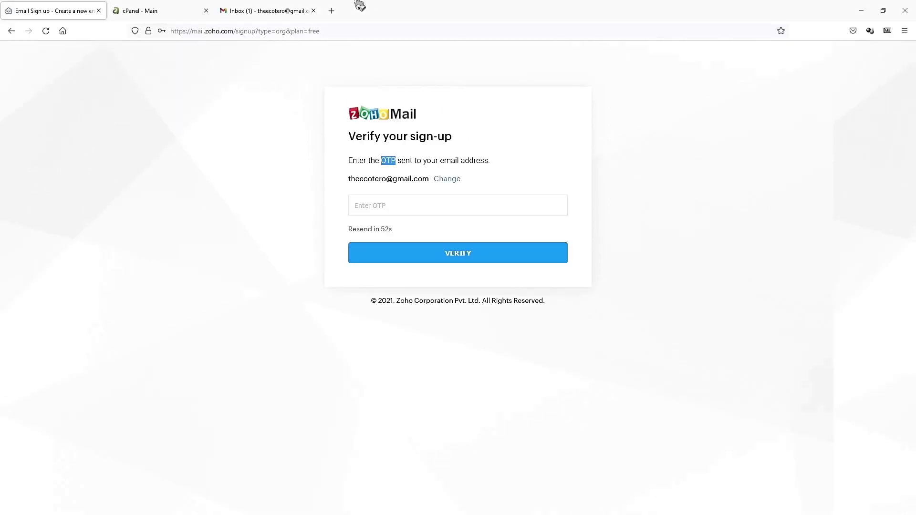
click(292, 9)
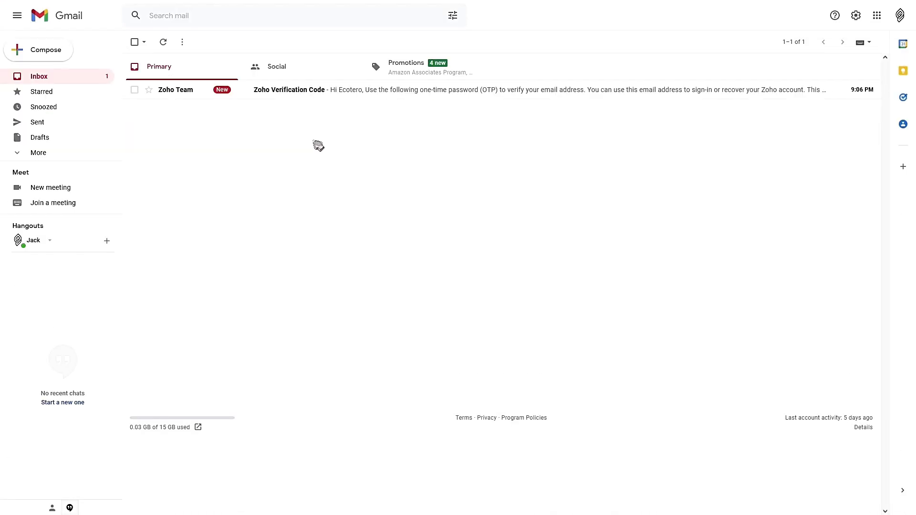
click(303, 98)
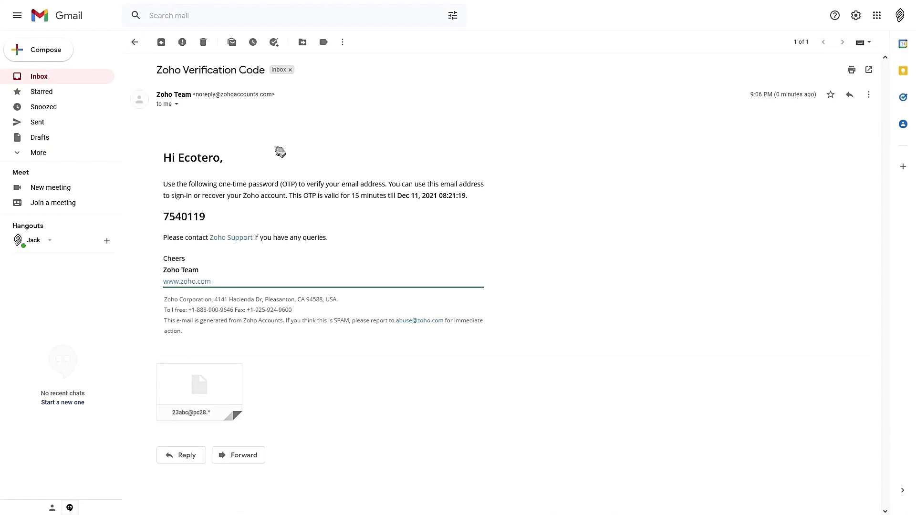
double_click(182, 217)
key(ctrl+c)
click(65, 8)
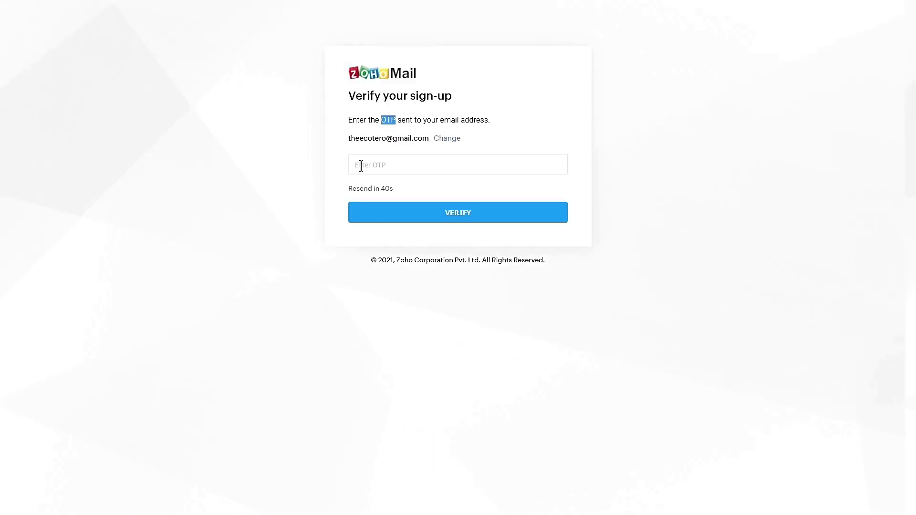
click(363, 163)
key(ctrl+v)
click(423, 216)
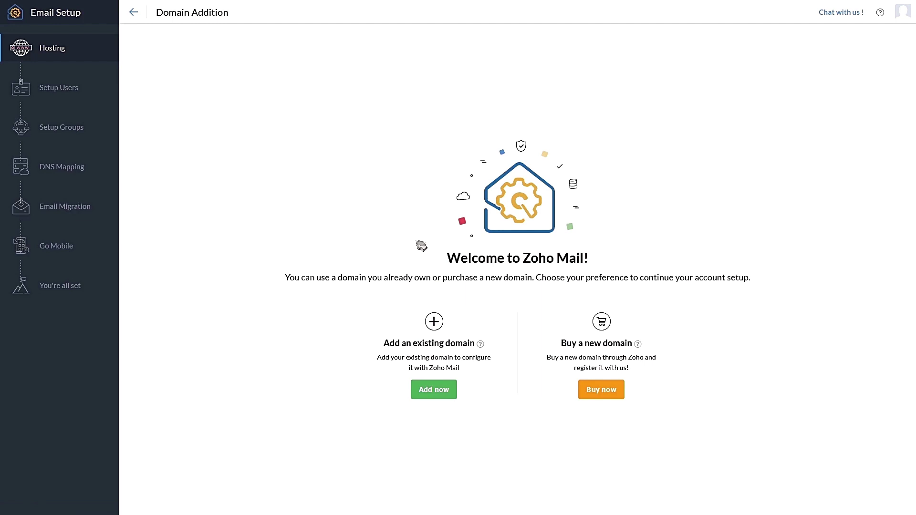
Choose Add now under Add an existing domain to bring up the Add domain form
click(420, 399)
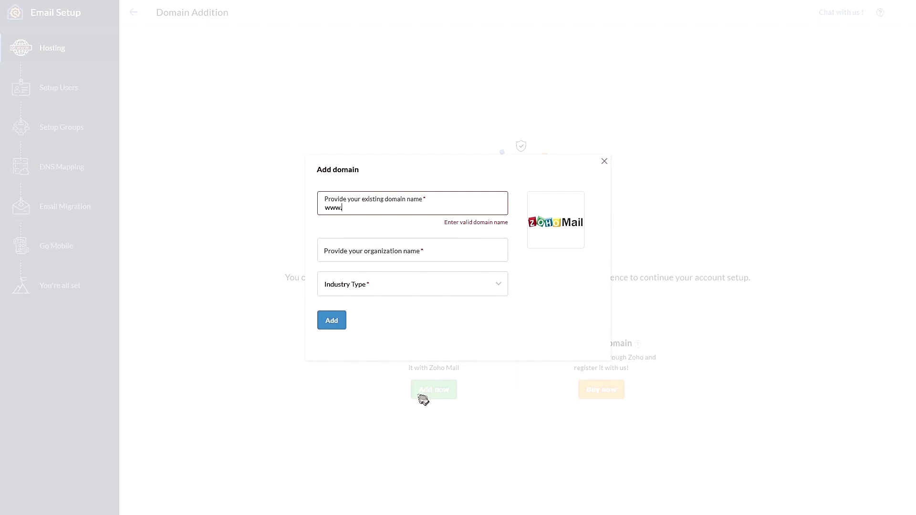
Search Namecheap for ecotero.com, which turns out to be already registered
click(403, 9)
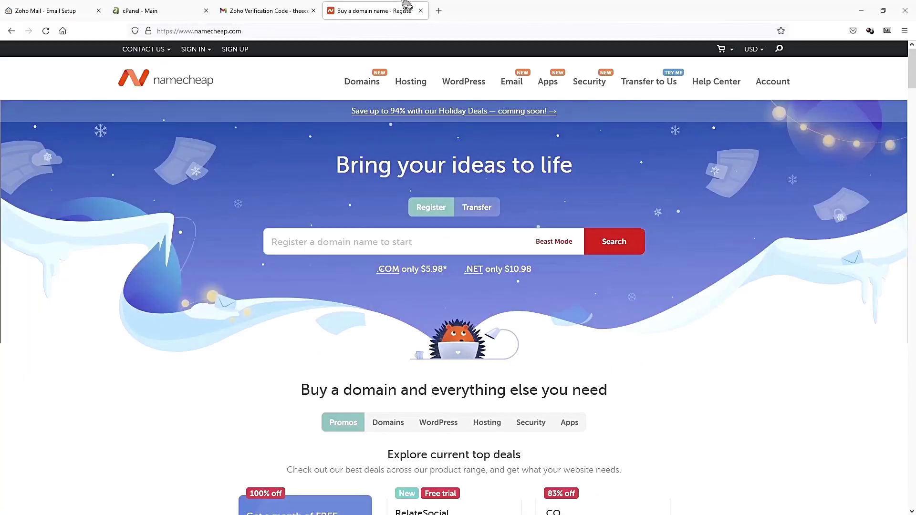
click(330, 30)
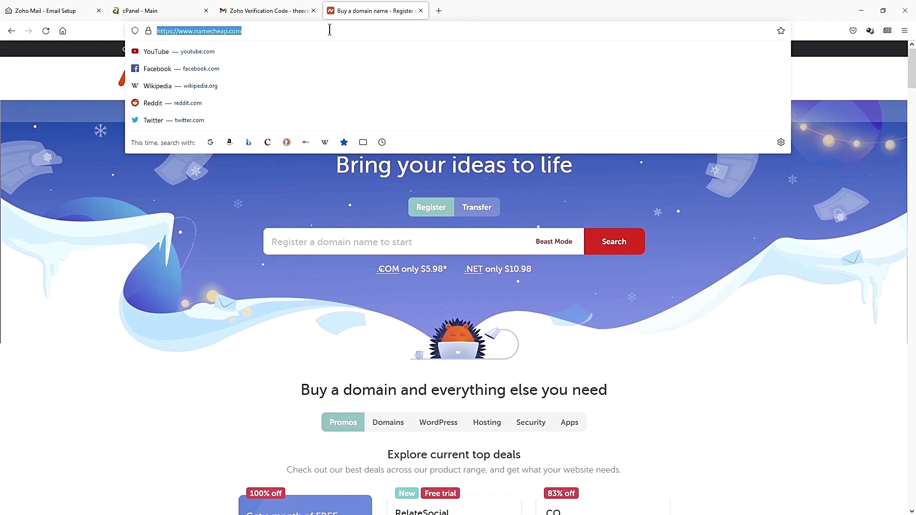
click(362, 242)
text(ecotero.c)
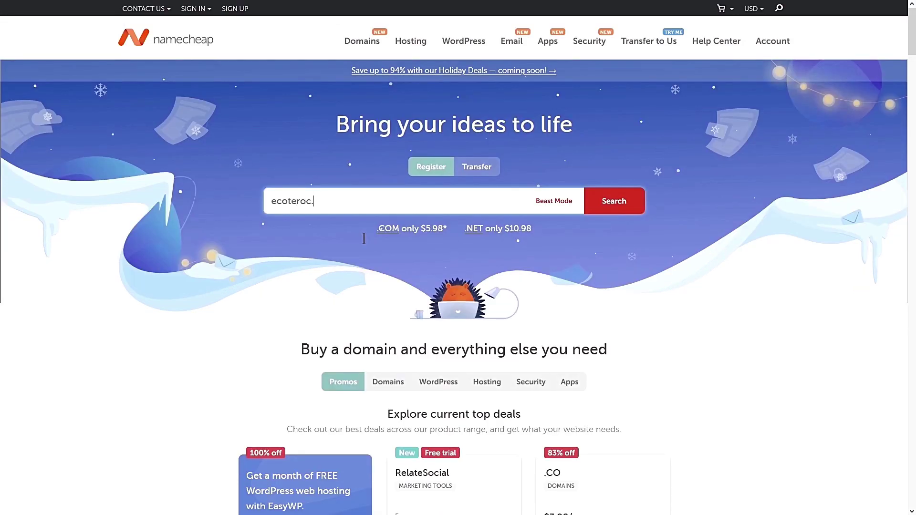
text(om)
key(Return)
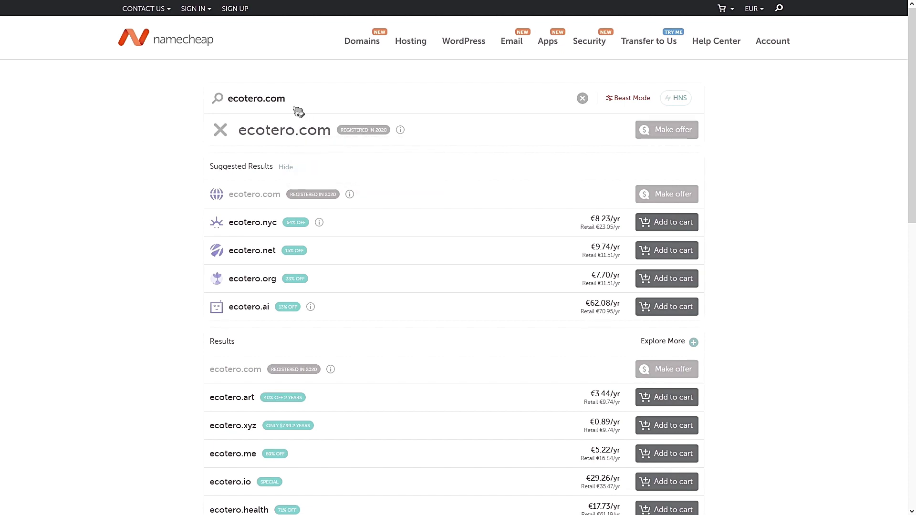
click(45, 10)
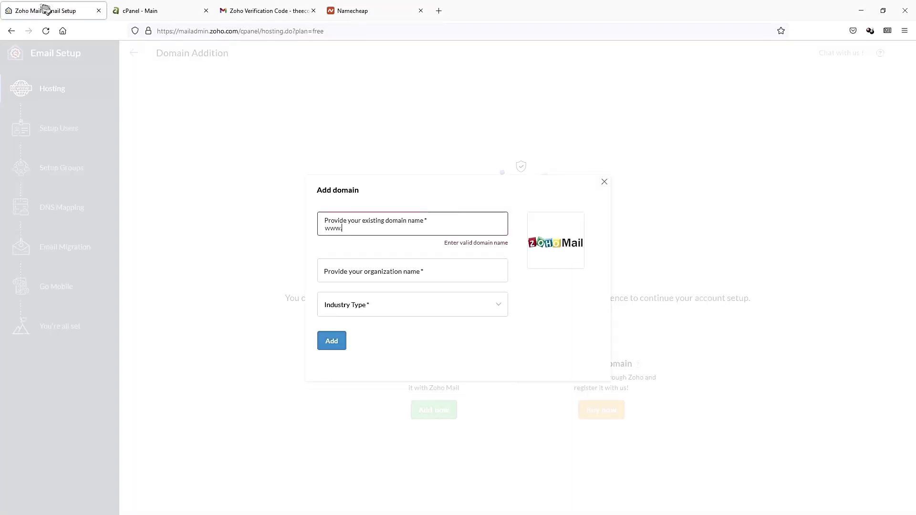
click(380, 208)
text(www.ecotero.)
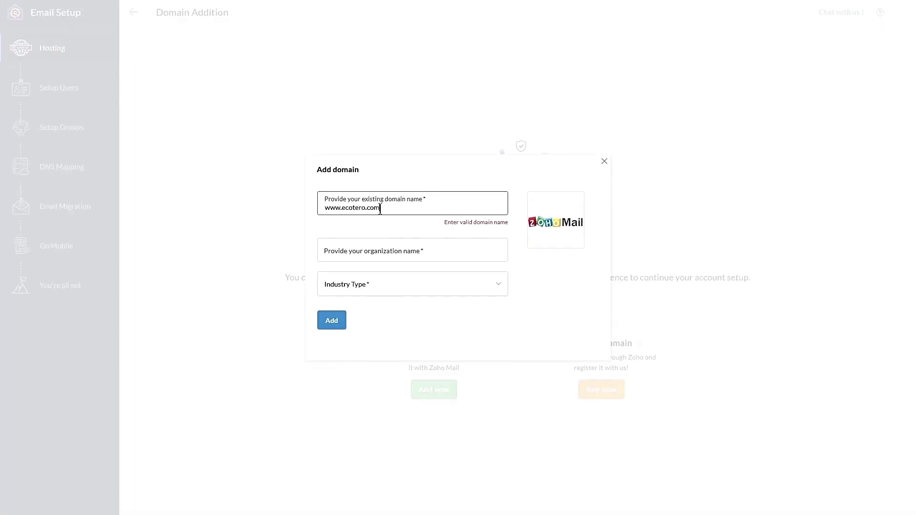
text(com)
click(380, 246)
text(Ecote)
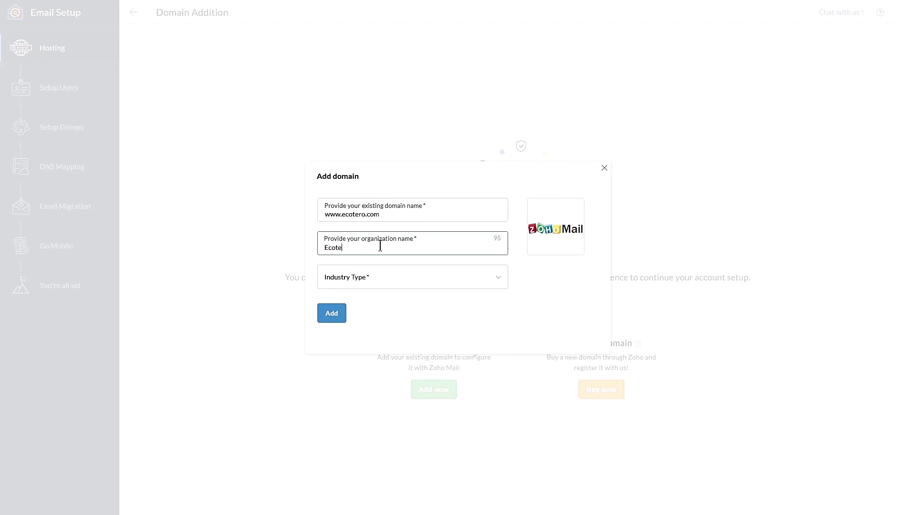
text(or)
key(BackSpace)
key(BackSpace)
text(ro)
click(373, 276)
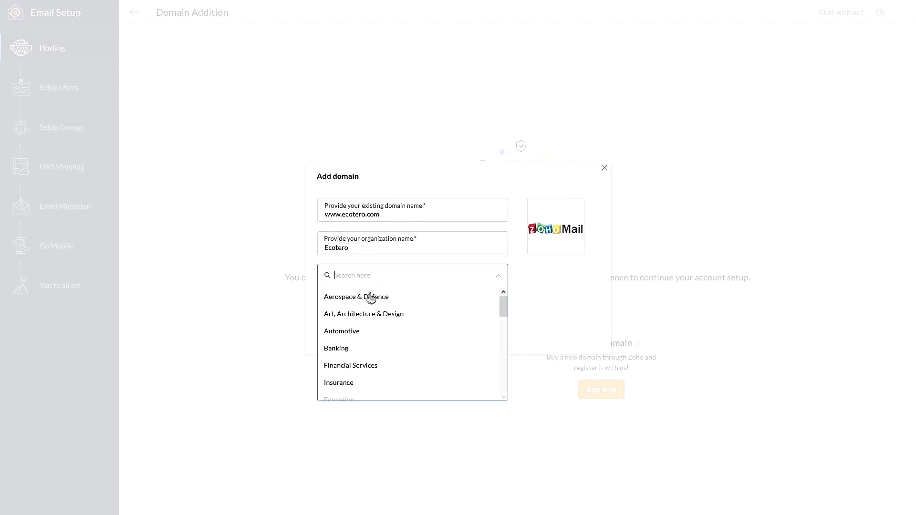
scroll(372, 334, down, 6)
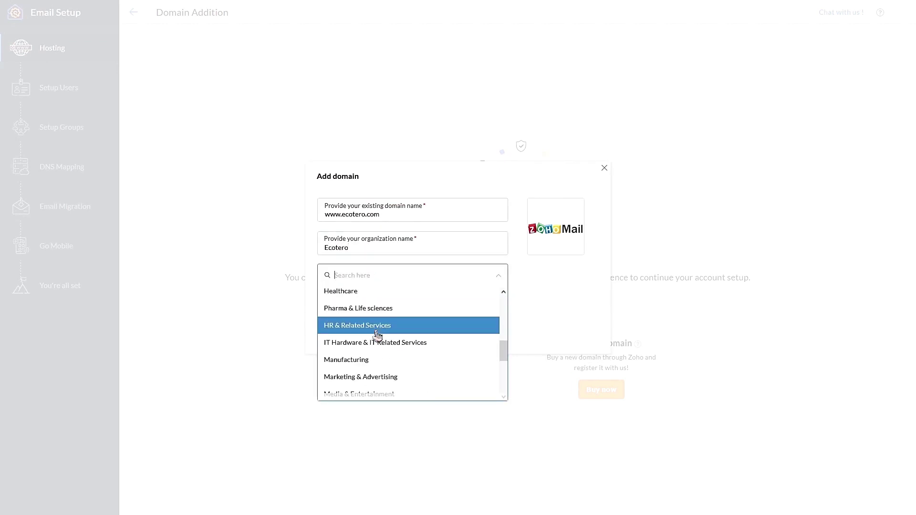
click(377, 365)
click(336, 318)
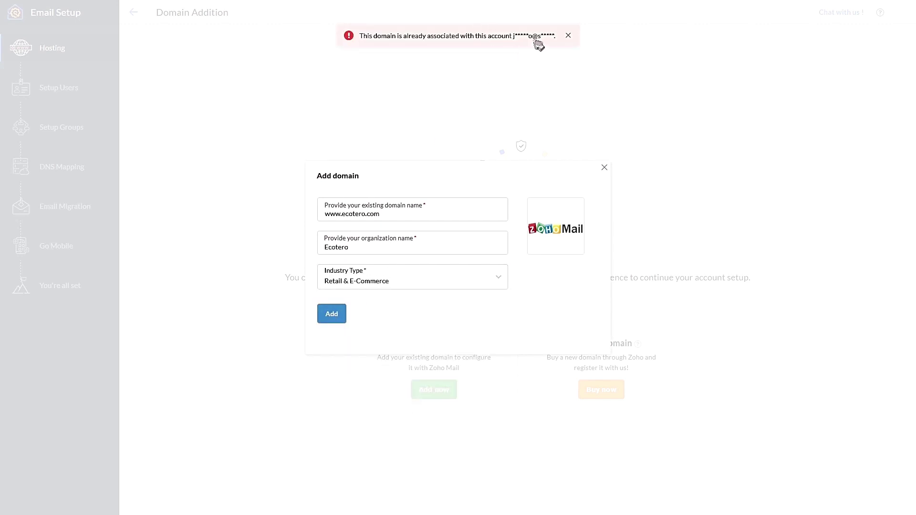
Replace the details with domain incomestreambuilders.com and organisation Income Stream Builders, and add it
drag(386, 214, 340, 213)
text(incomestreambuilders.com)
drag(351, 247, 317, 243)
text(Income Stream Builders)
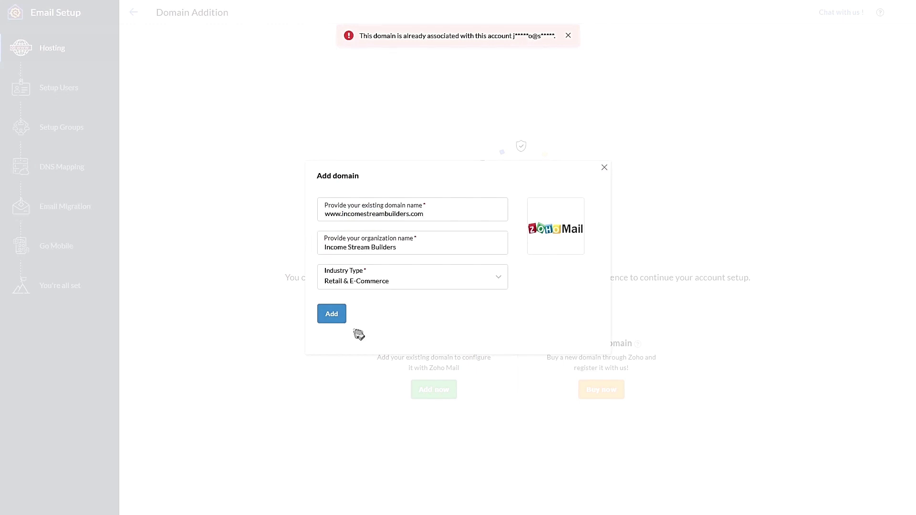
click(332, 314)
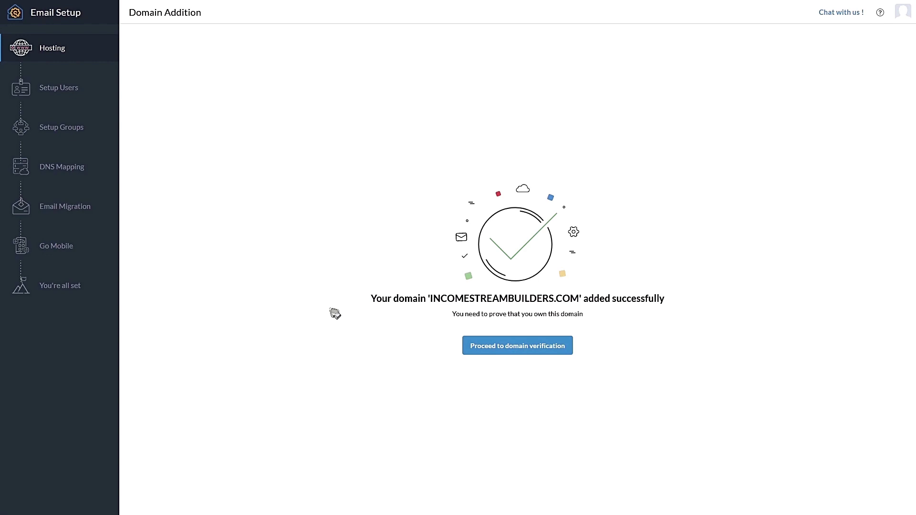
Proceed to TXT domain verification, then switch to the cPanel dashboard in fullscreen
click(493, 345)
click(443, 176)
key(F11)
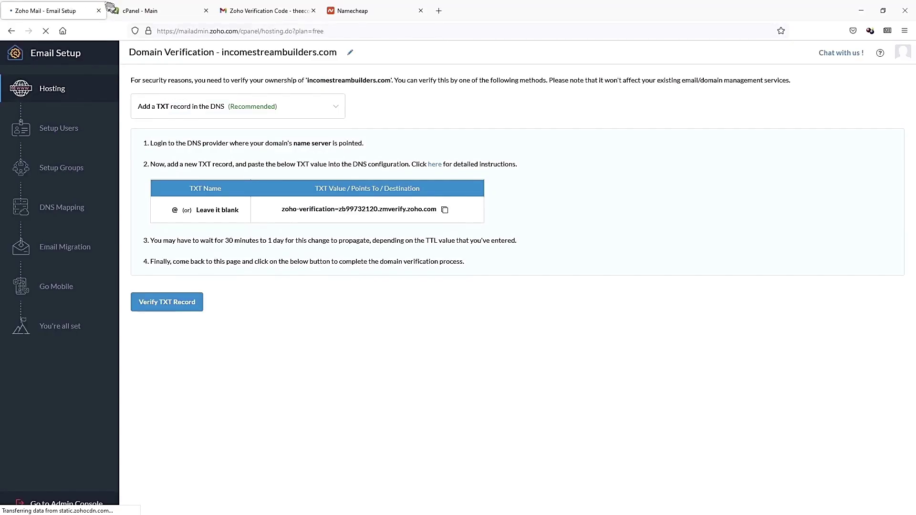
click(123, 9)
key(F11)
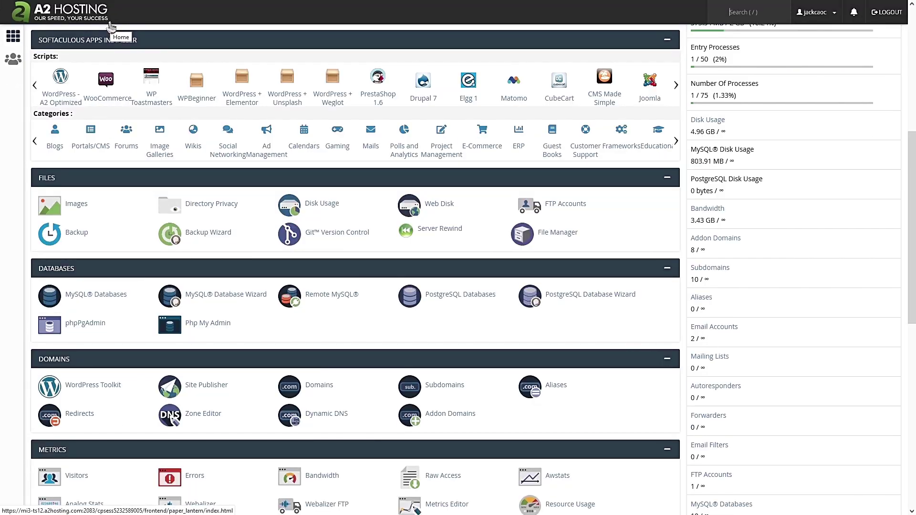
Open cPanel's Zone Editor from the Domains section and locate incomestreambuilders.com
scroll(110, 72, down, 2)
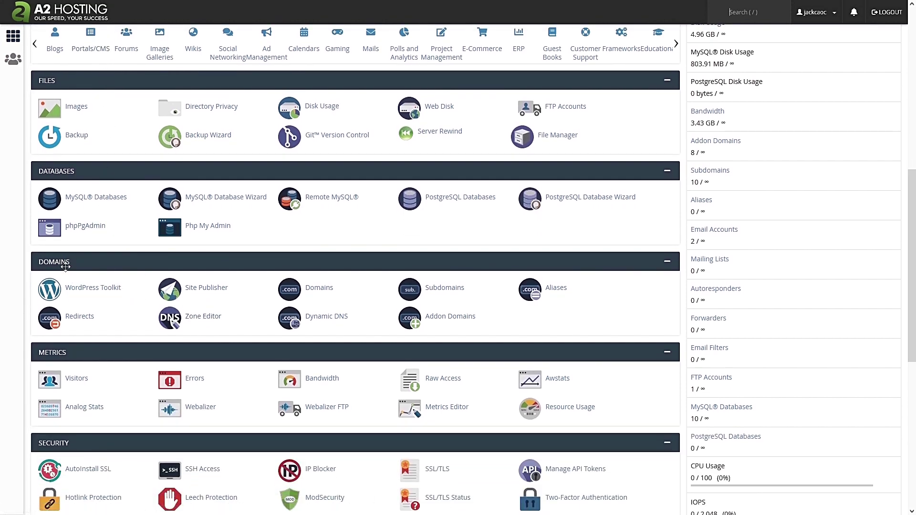
click(192, 321)
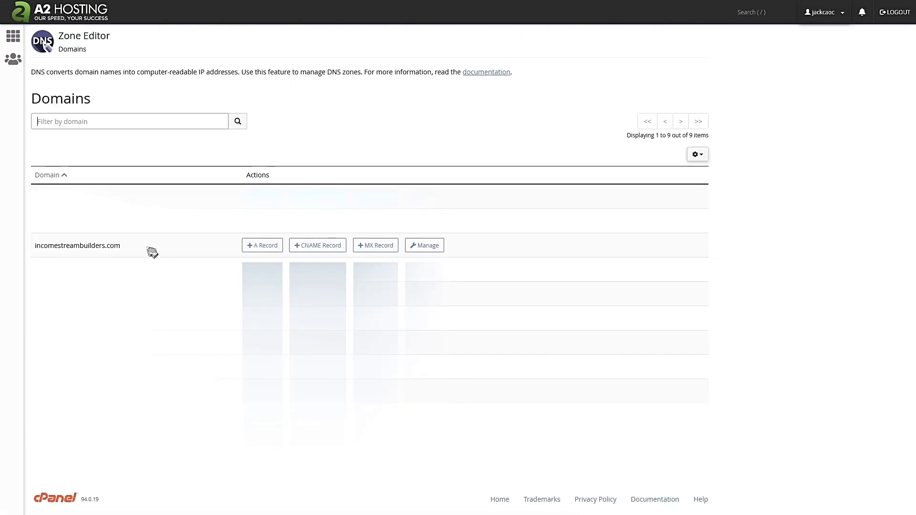
drag(143, 248, 29, 254)
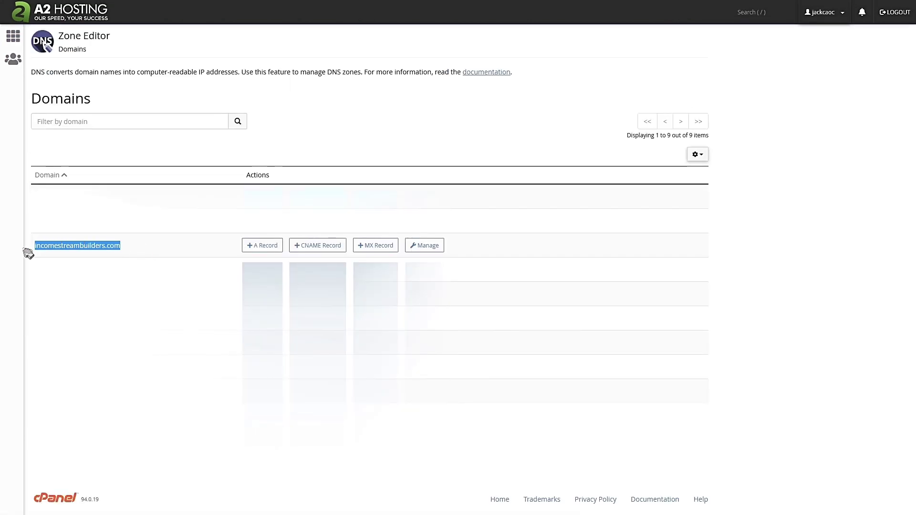
Open incomestreambuilders.com's records filtered to TXT and start a record named incomestreambuilders.com. with TTL 300
click(432, 245)
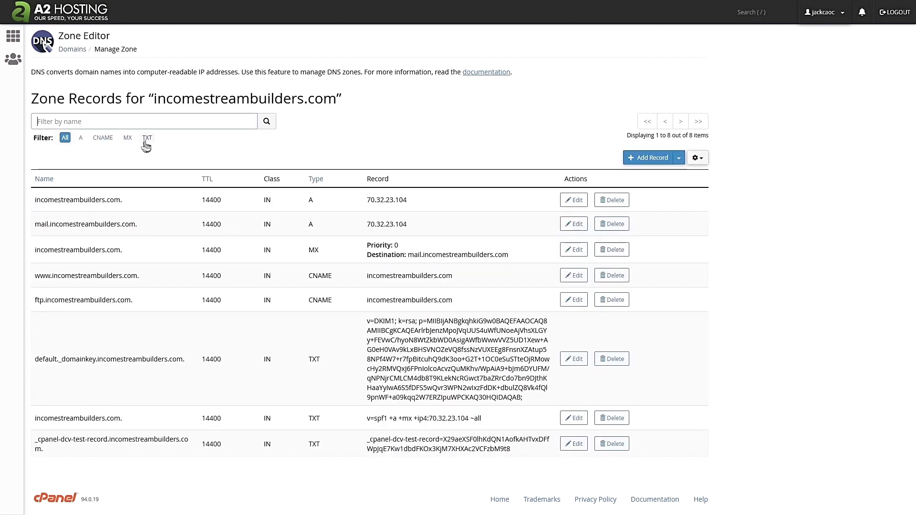
click(146, 138)
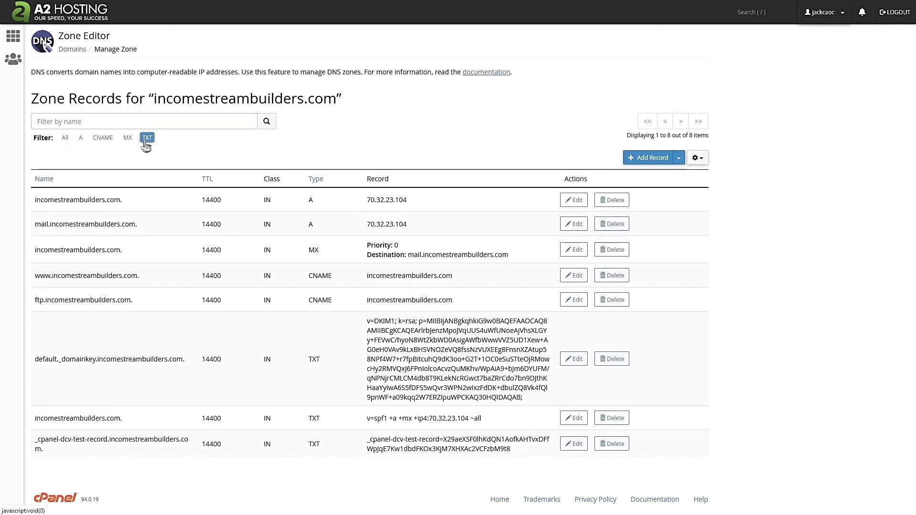
click(643, 163)
click(162, 200)
text(incomestreambuilders.com.)
key(Tab)
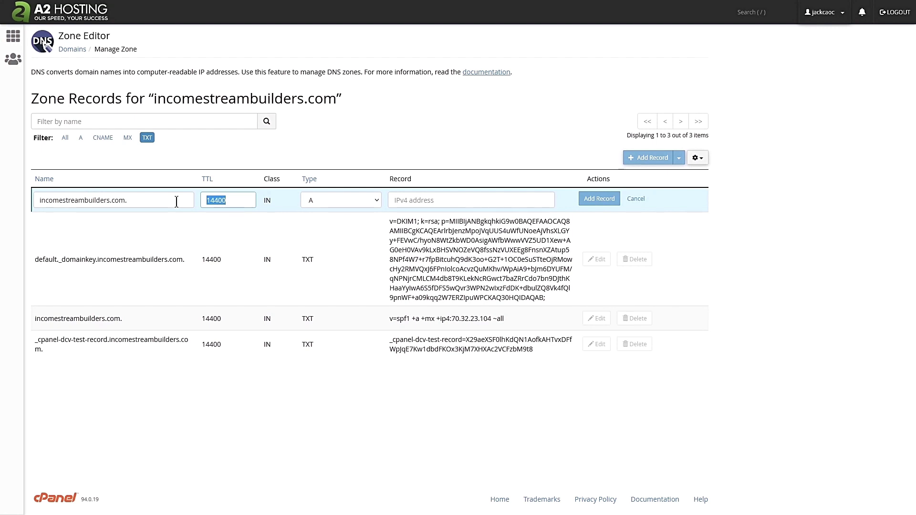
text(3)
Make it a TXT record holding the pasted zoho-verification value, save it, and return to Zoho
click(334, 200)
click(326, 302)
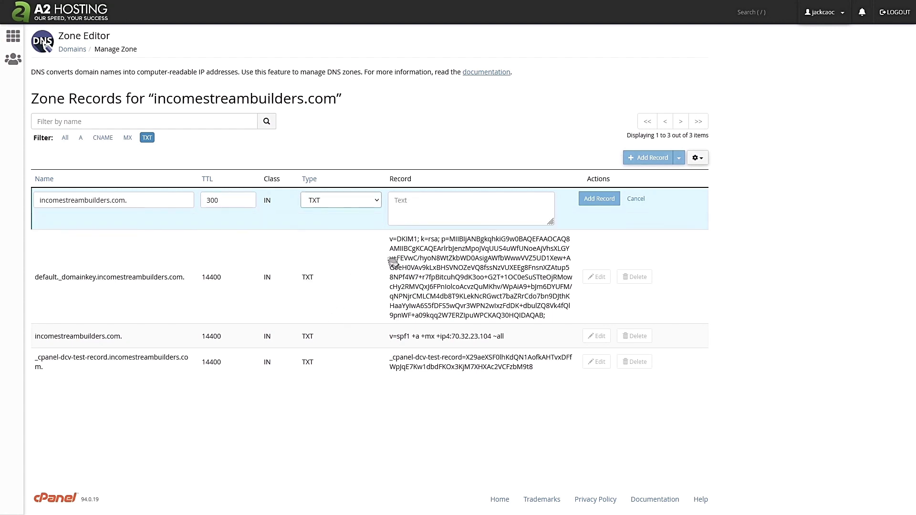
click(415, 214)
text(zoho-verification=zb99732120.zmverify.zoho.com)
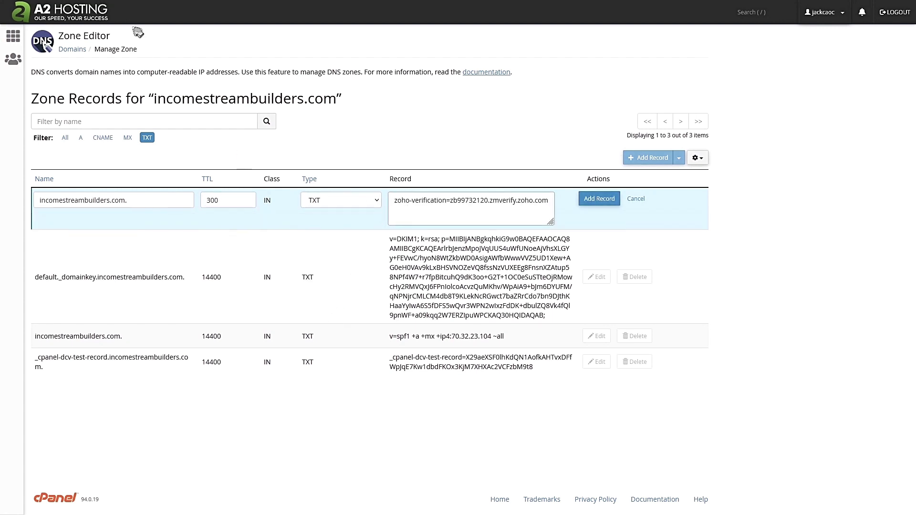
click(53, 11)
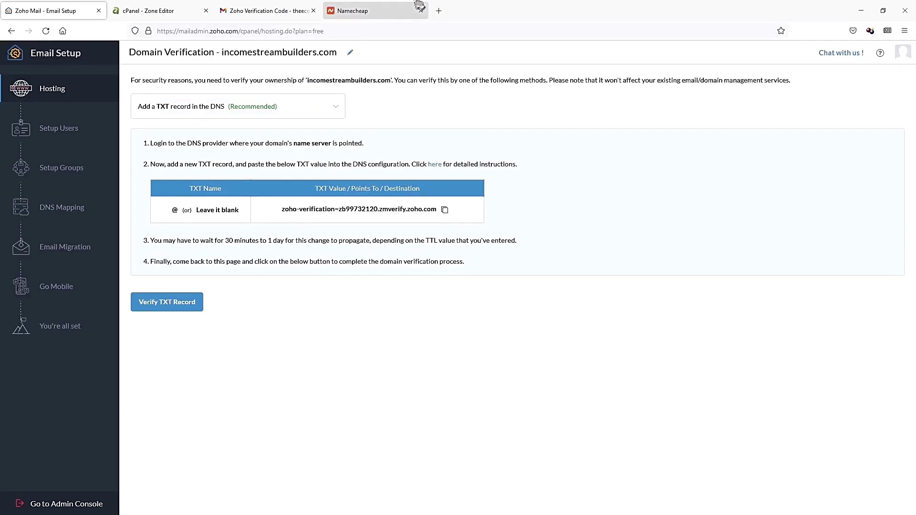
click(159, 11)
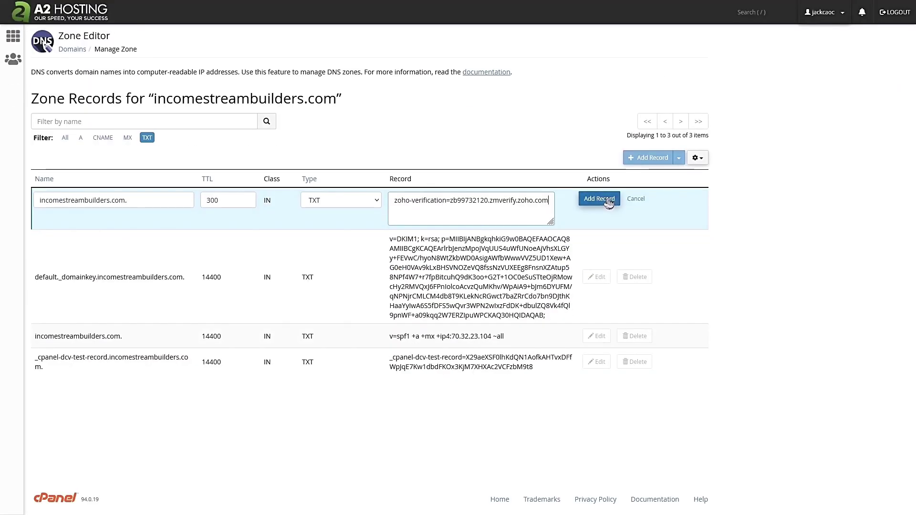
click(609, 202)
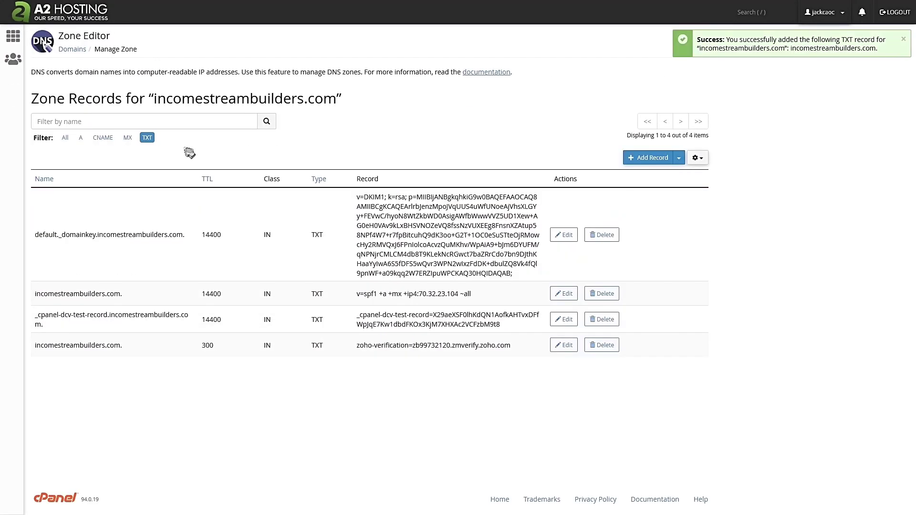
click(53, 10)
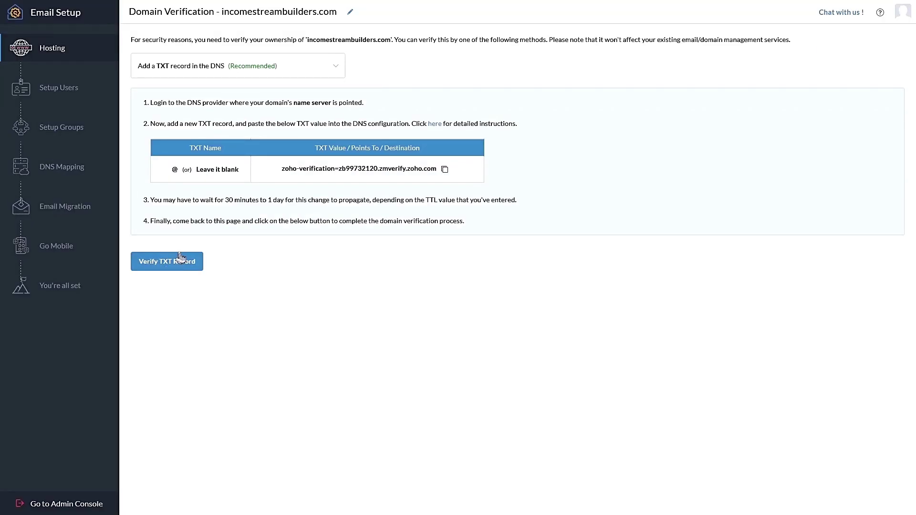
Note the 30-minute to 1-day propagation and TTL caveats, then verify the TXT record for incomestreambuilders.com
drag(226, 200, 285, 200)
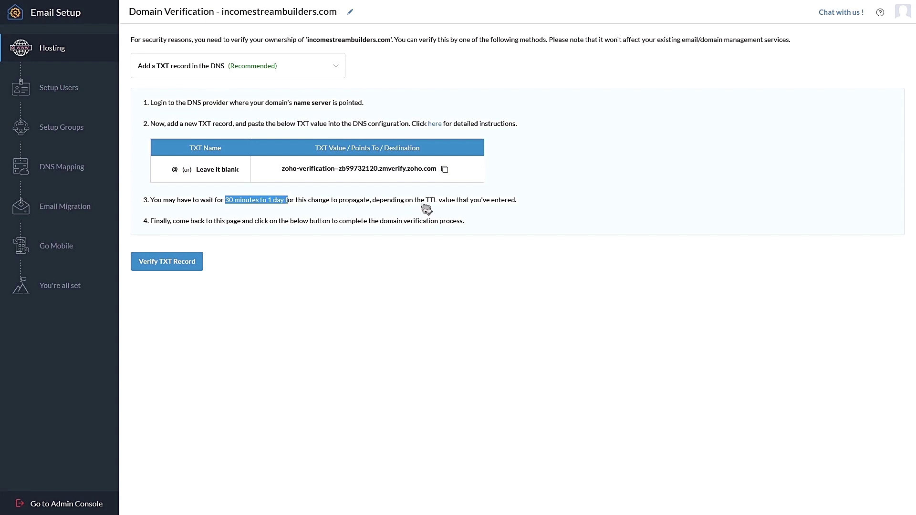
drag(426, 200, 437, 203)
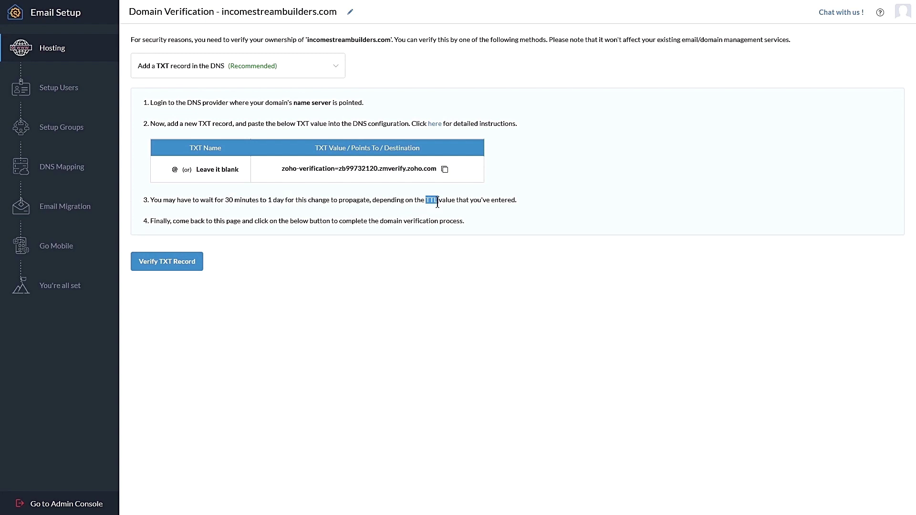
drag(339, 201, 370, 199)
click(164, 262)
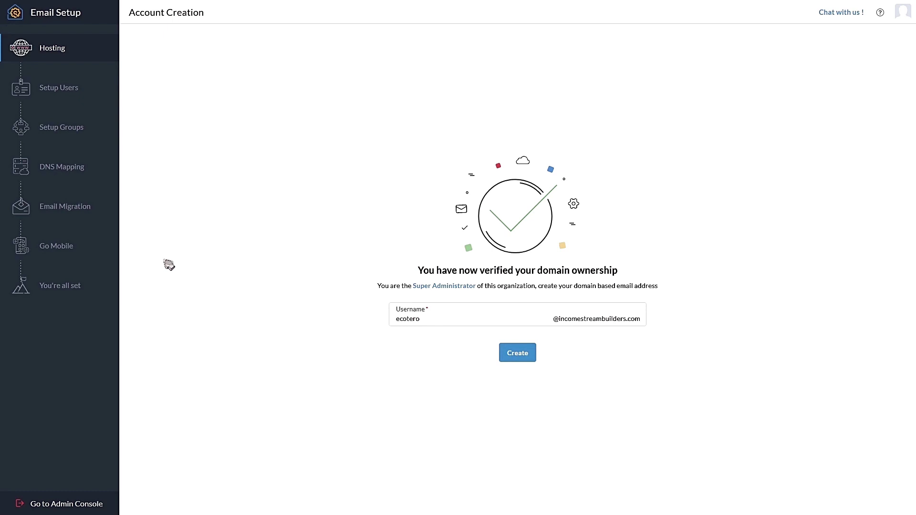
Try admin and support as the username, settle on info, and create the super-admin mailbox
drag(426, 319, 368, 334)
text(admin)
drag(419, 320, 317, 320)
text(support)
drag(448, 321, 312, 327)
text(info)
click(519, 359)
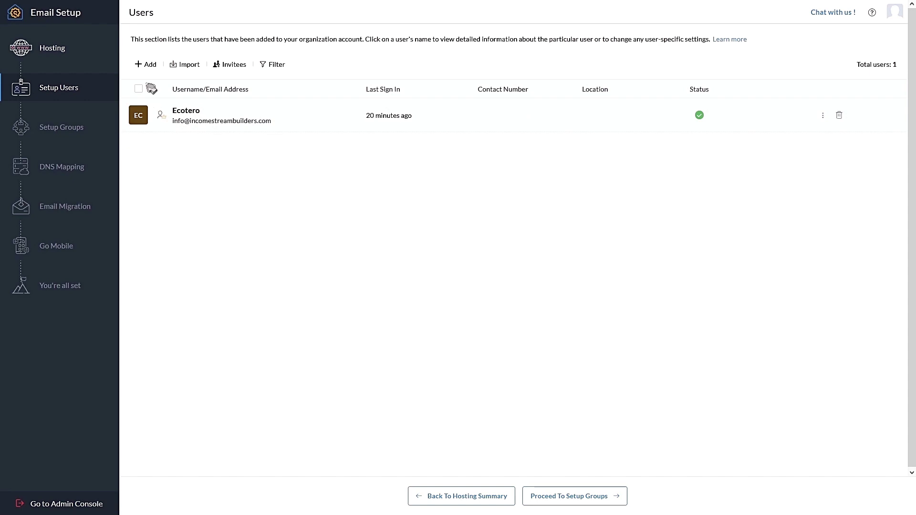
Add a user with a first name, last name and username support, a confirmed password, and no forced password change
click(146, 64)
text(Jack)
key(Tab)
key(Tab)
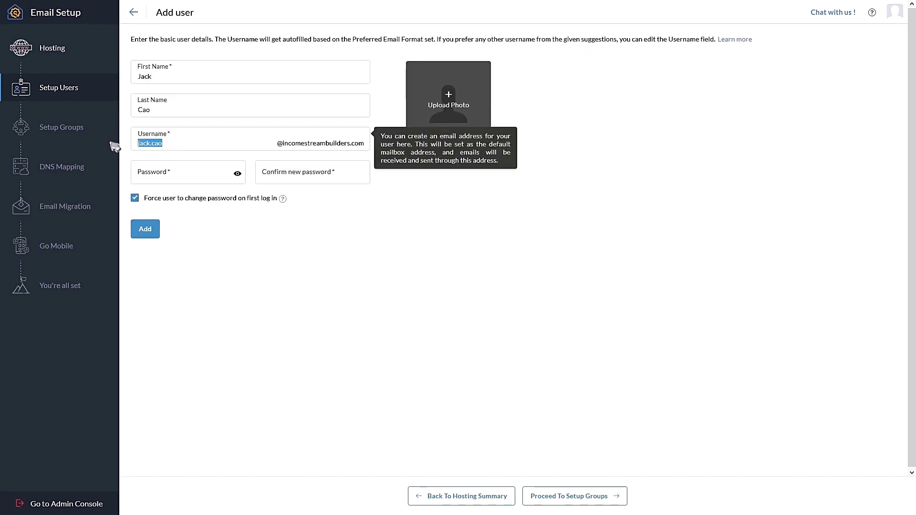
text(support)
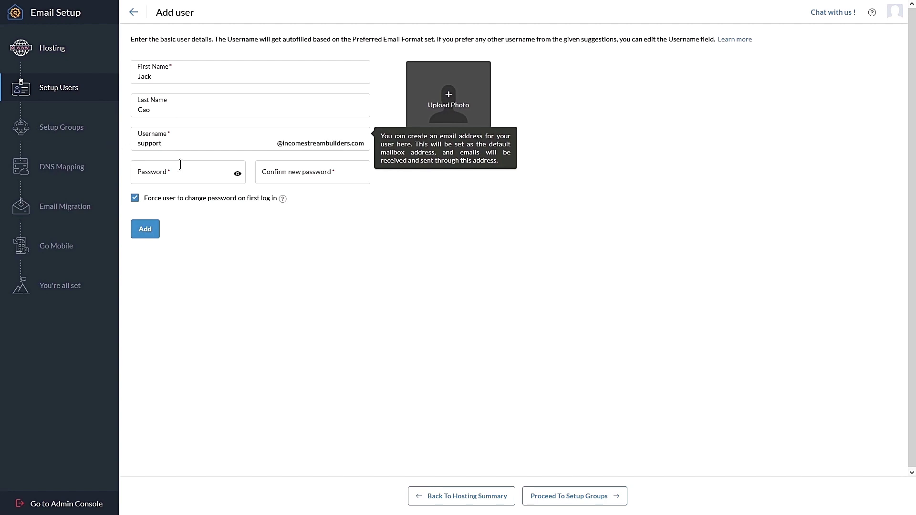
click(183, 171)
text(************)
key(Tab)
text(************)
click(135, 198)
click(149, 233)
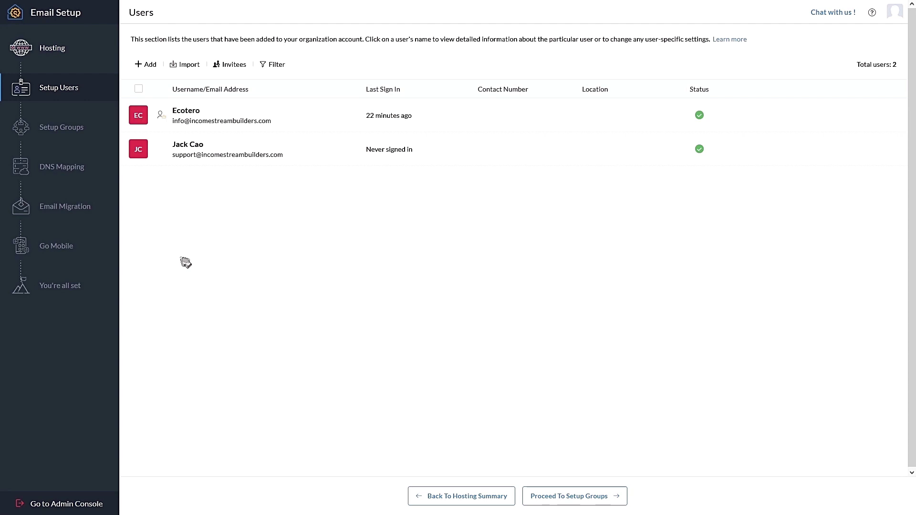
Skip creating groups and reach DNS Mapping, which lists mx.zoho.com, mx2.zoho.com and mx3.zoho.com
click(539, 498)
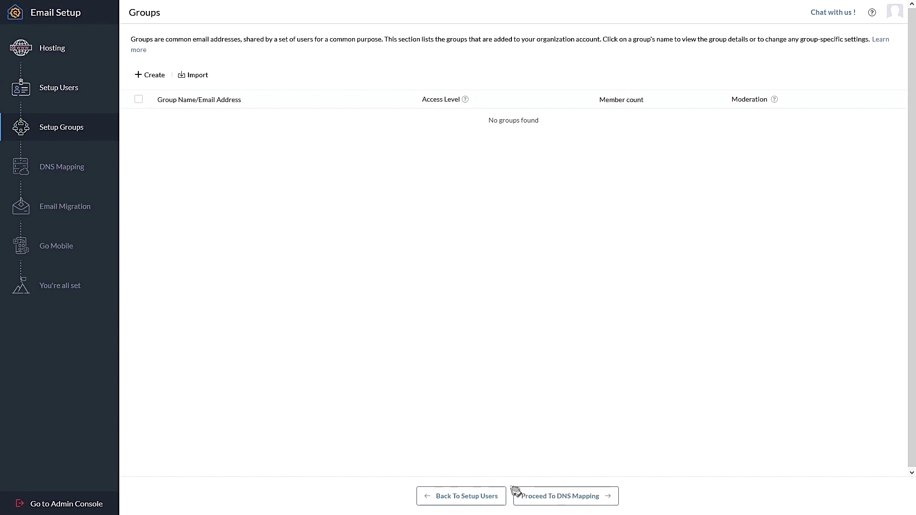
click(546, 497)
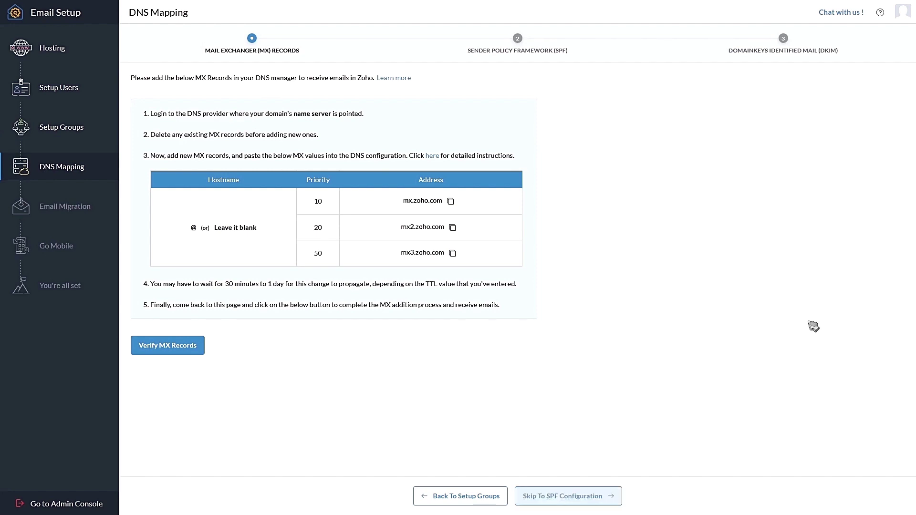
Copy mx.zoho.com and delete the domain's existing MX record in cPanel's Zone Editor
click(451, 199)
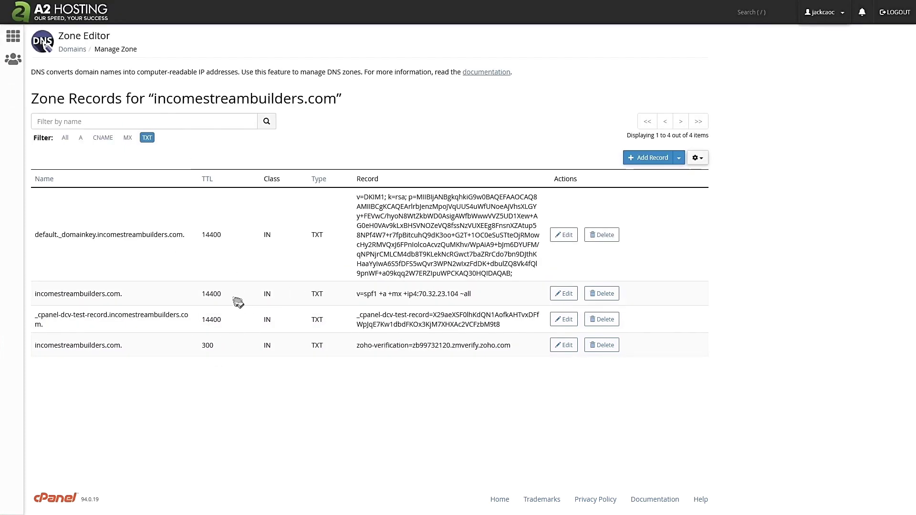
click(128, 137)
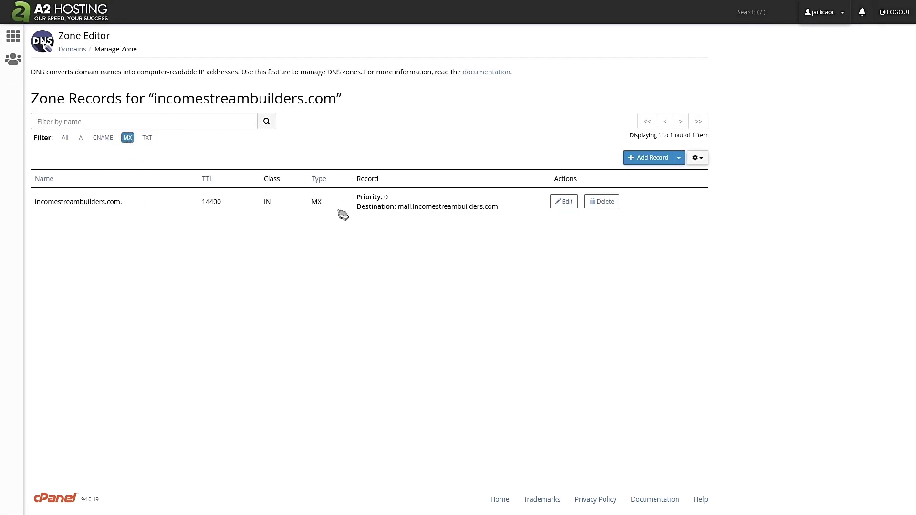
click(605, 203)
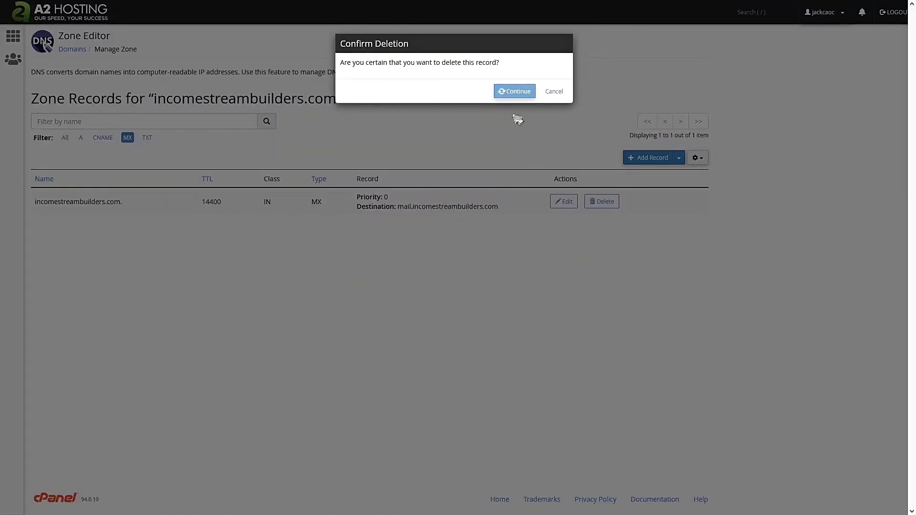
click(518, 90)
Add an MX record pointing to mx.zoho.com at priority 10
click(647, 159)
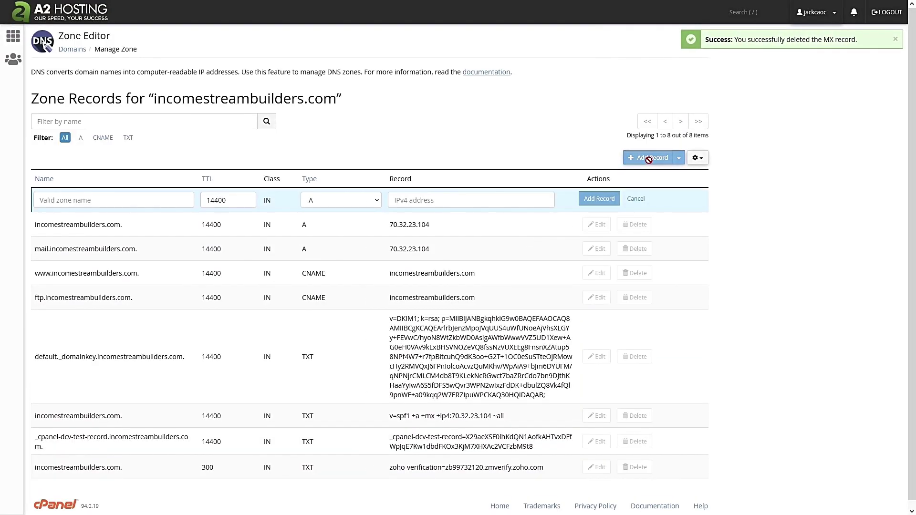
click(368, 201)
click(354, 278)
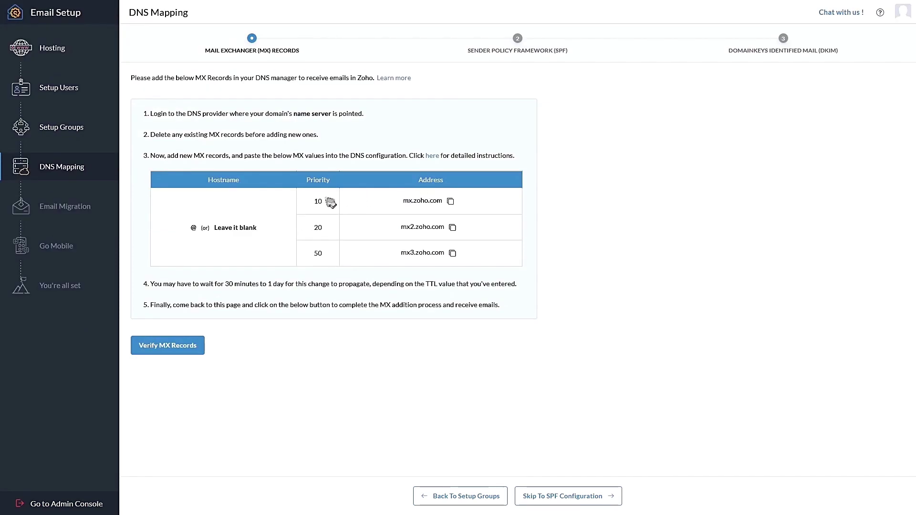
click(451, 202)
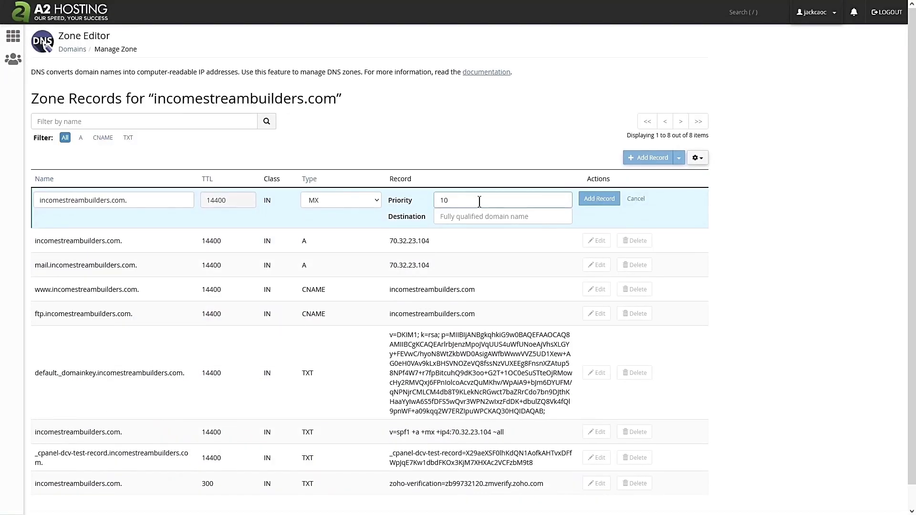
click(452, 217)
right_click(452, 217)
click(486, 284)
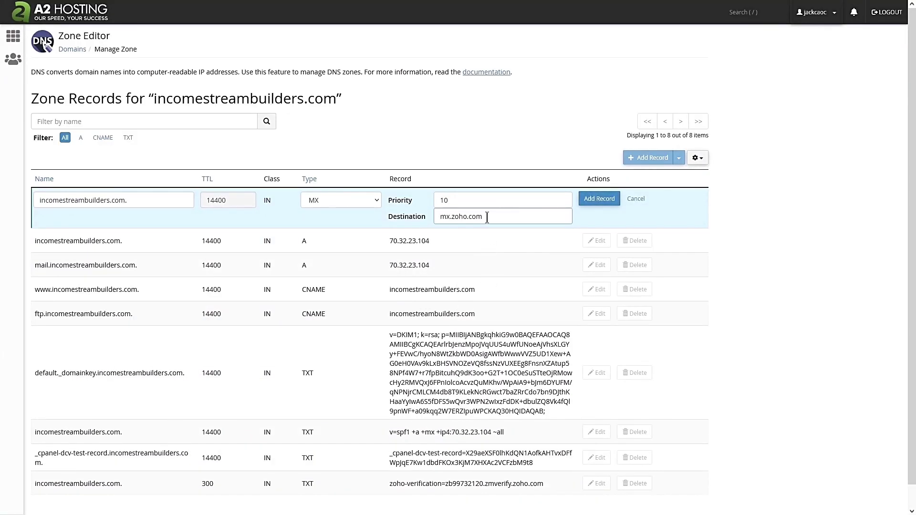
click(607, 202)
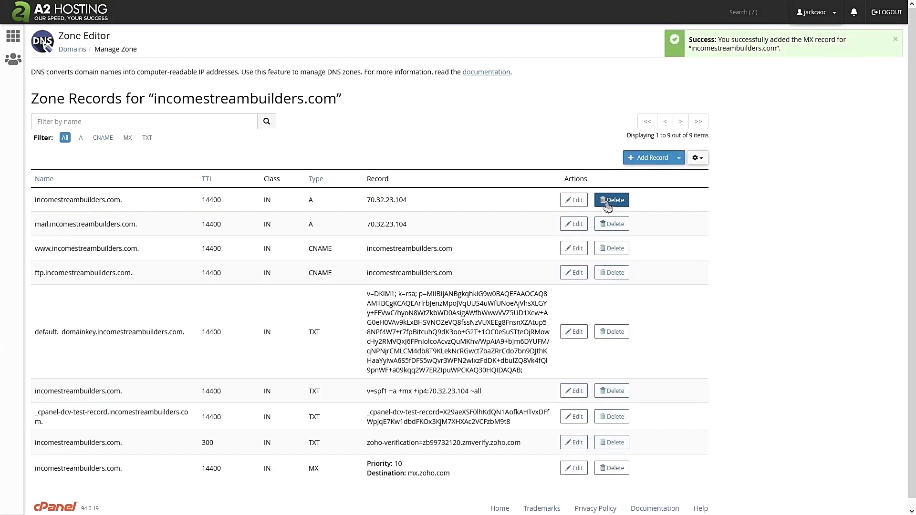
Add an MX record pointing to mx2.zoho.com at priority 20
click(127, 137)
click(641, 158)
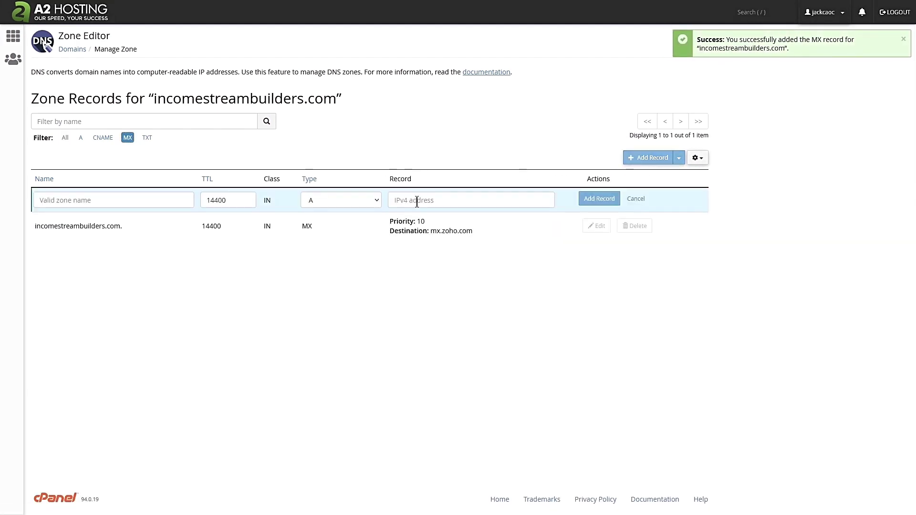
click(341, 200)
click(315, 250)
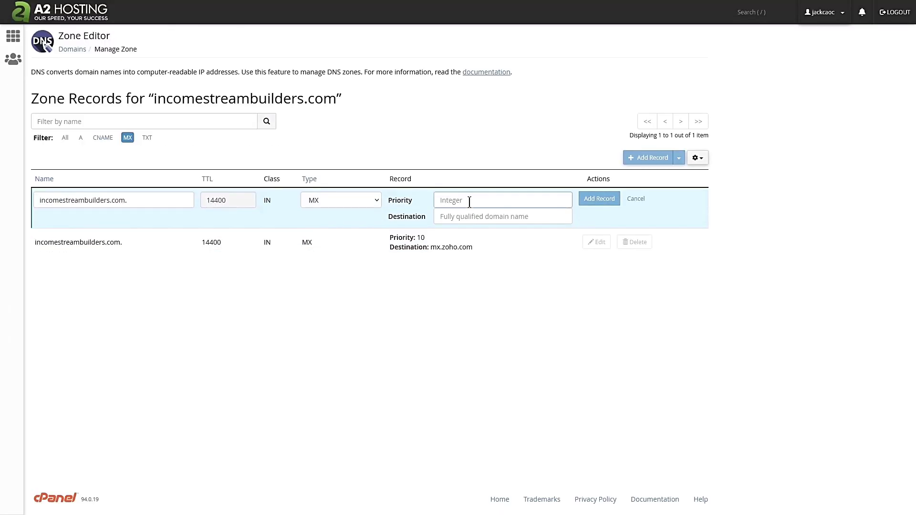
text(20)
click(466, 217)
right_click(467, 217)
click(481, 285)
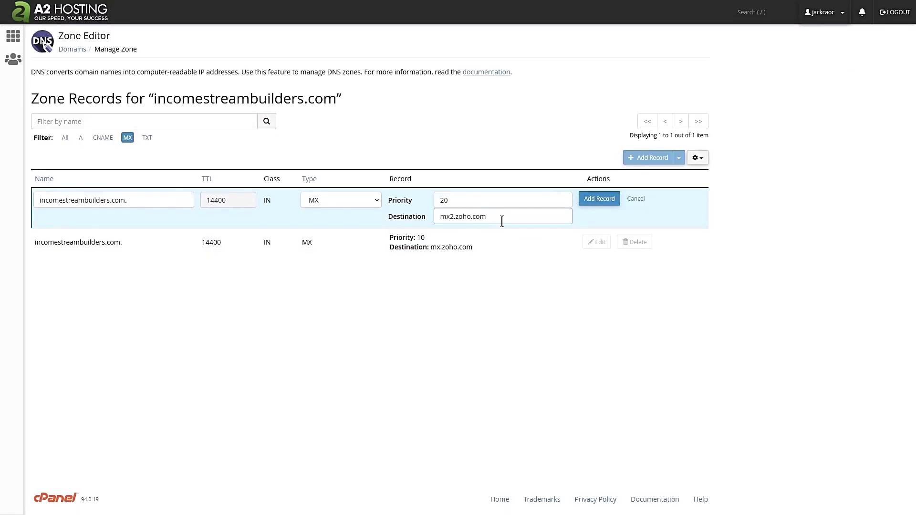
click(599, 199)
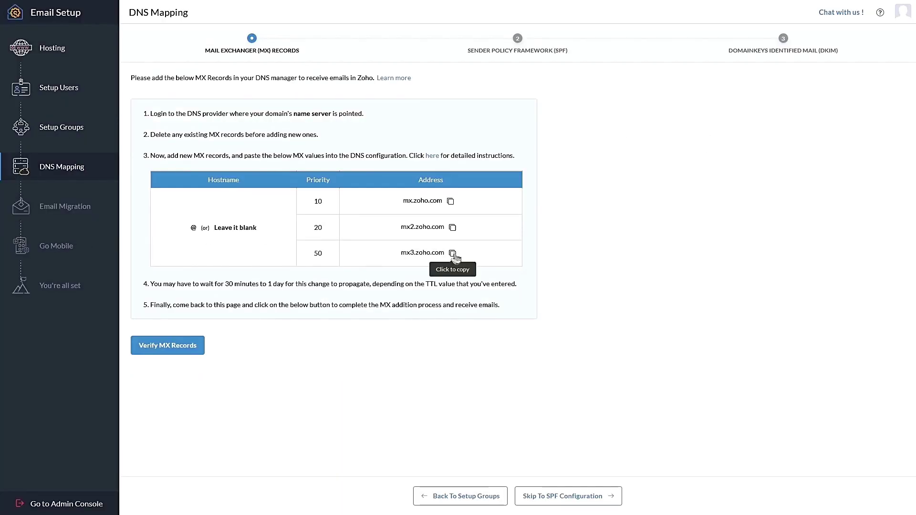
Copy mx3.zoho.com and add it as an MX record at priority 50
click(453, 252)
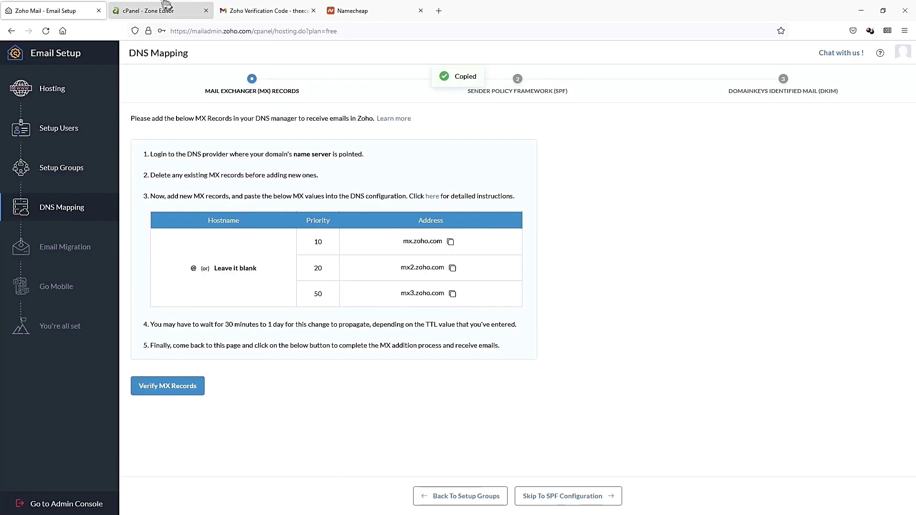
click(166, 6)
click(648, 157)
click(370, 202)
click(370, 271)
click(506, 200)
text(50)
right_click(511, 217)
click(526, 292)
click(602, 199)
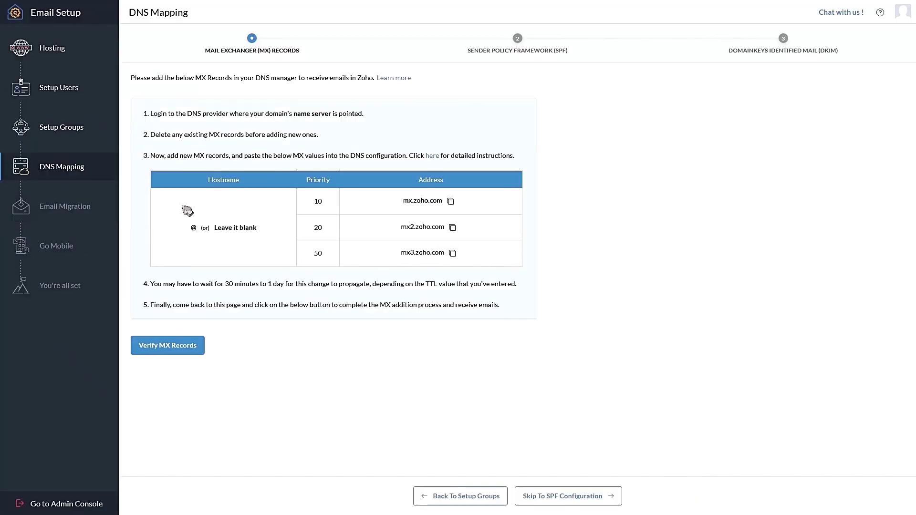
drag(224, 284, 297, 286)
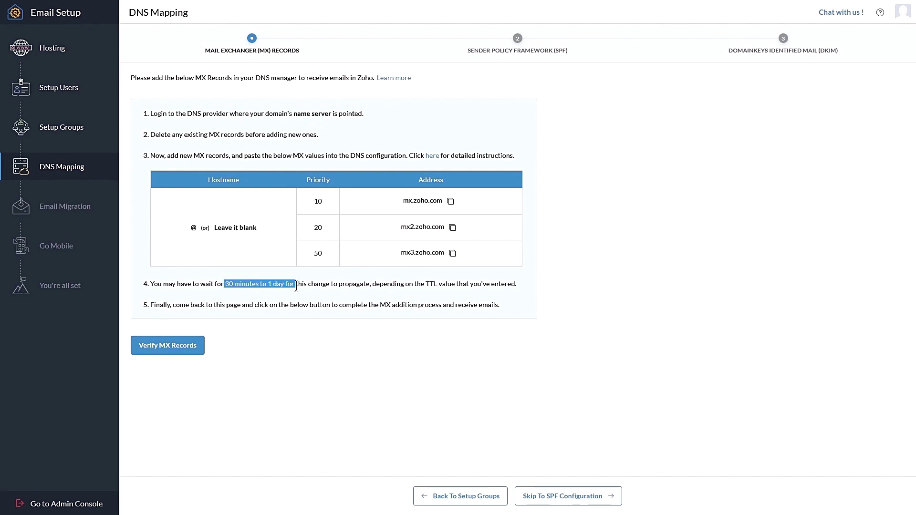
Change the first Zoho MX record's TTL from 14400 to 300
click(180, 6)
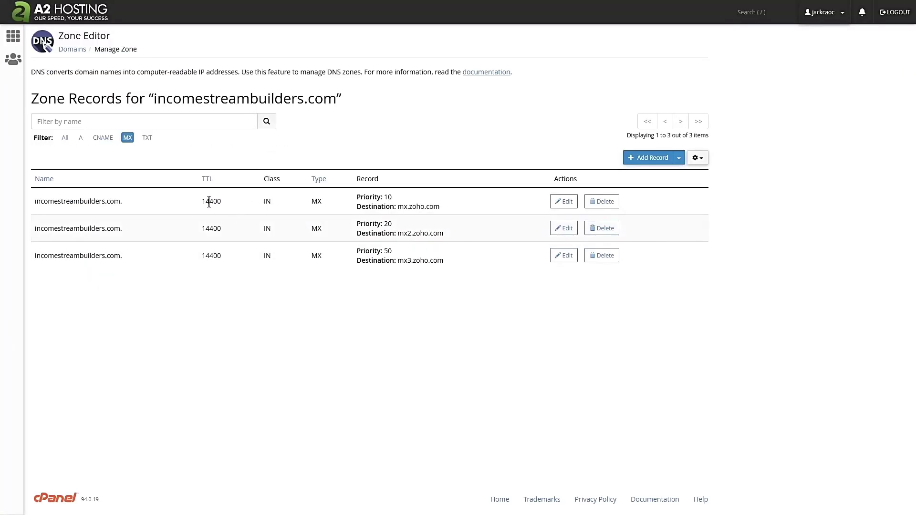
double_click(208, 202)
click(563, 201)
drag(236, 198, 179, 193)
text(300)
click(600, 198)
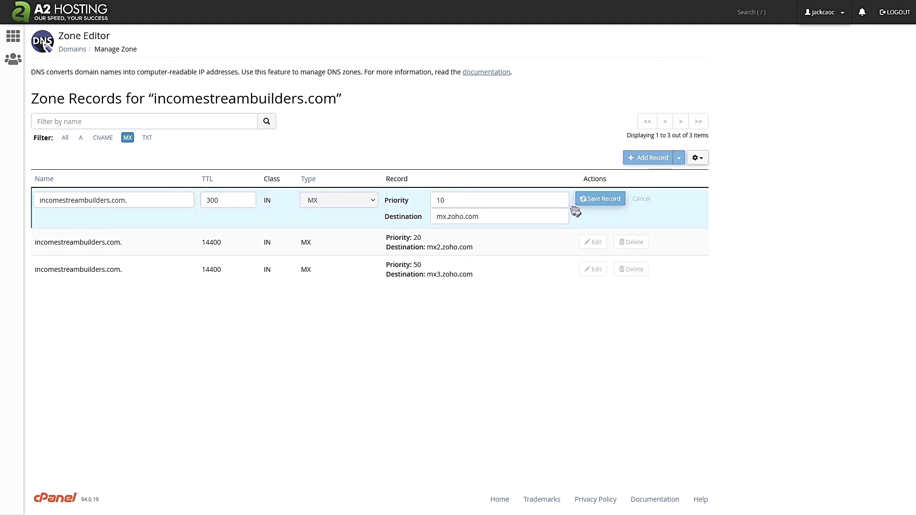
Set the TTL of the second and third Zoho MX records to 300 as well
click(596, 242)
drag(236, 227, 188, 224)
text(300)
click(600, 226)
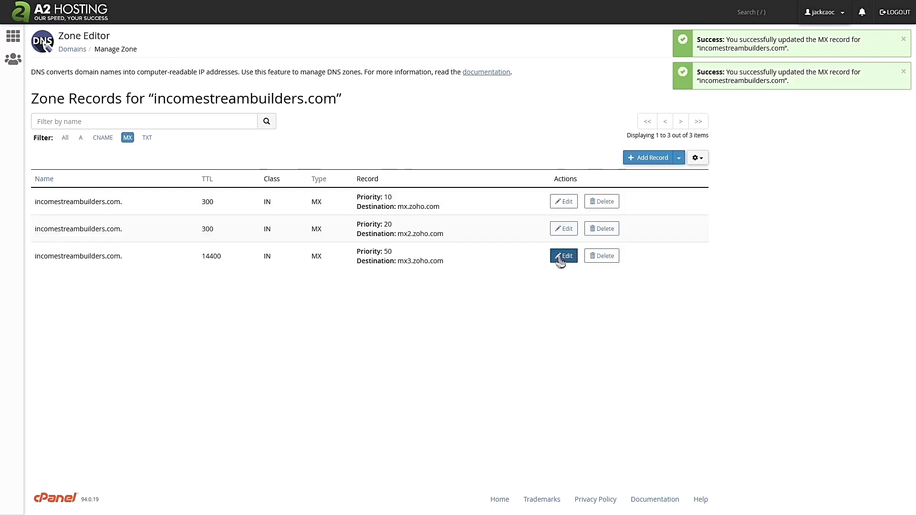
click(596, 269)
drag(236, 254, 188, 251)
text(300)
click(600, 254)
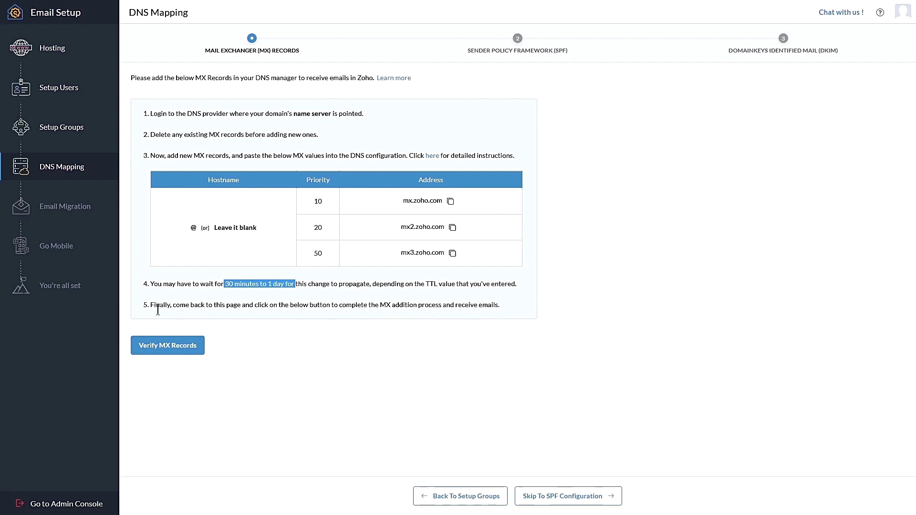
Re-run MX verification until Zoho confirms the MX records point to Zoho
click(167, 346)
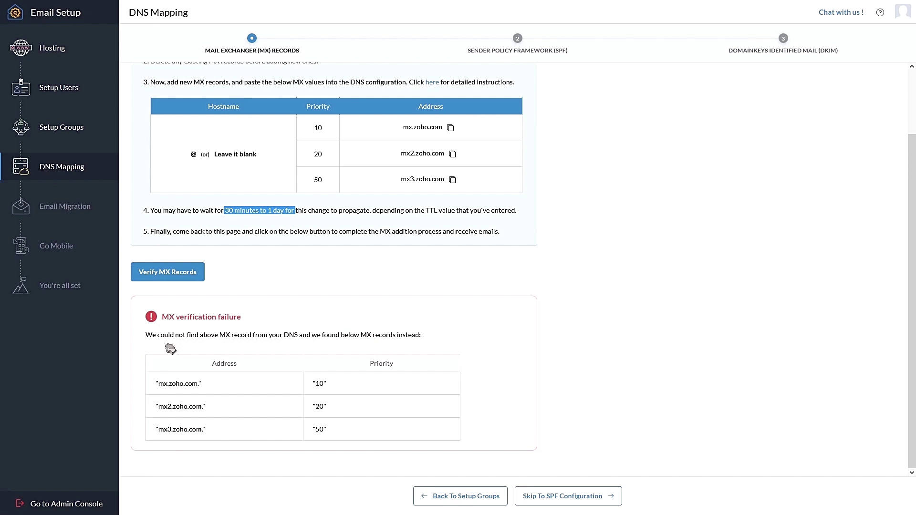
click(160, 271)
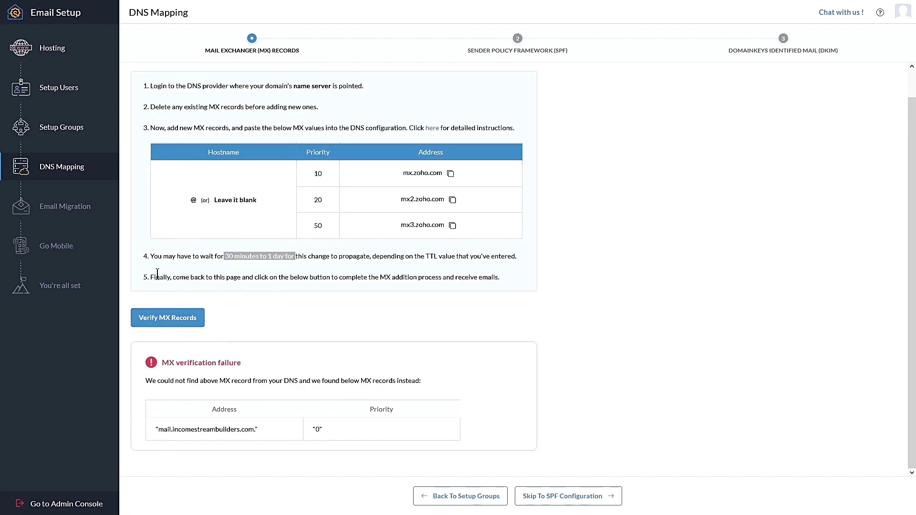
click(161, 324)
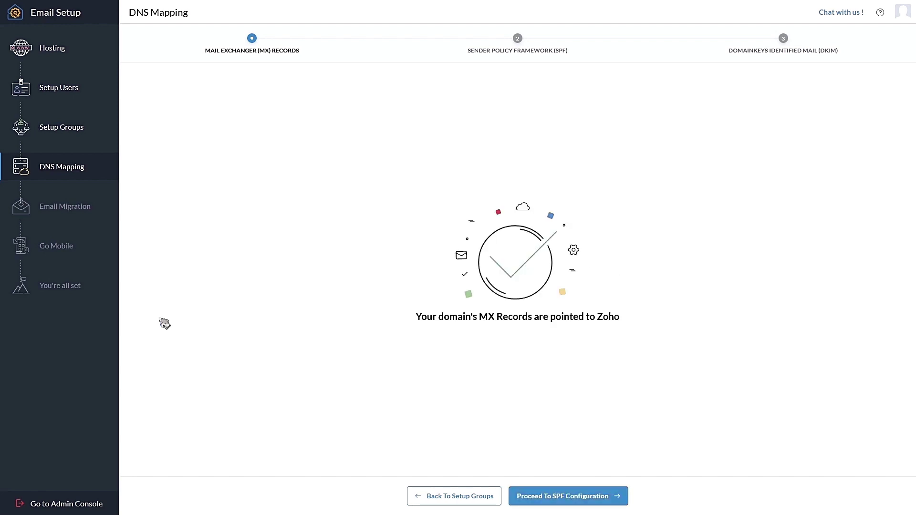
Go to the SPF step, copy v=spf1 include:zoho.com ~all, and return to cPanel
click(545, 497)
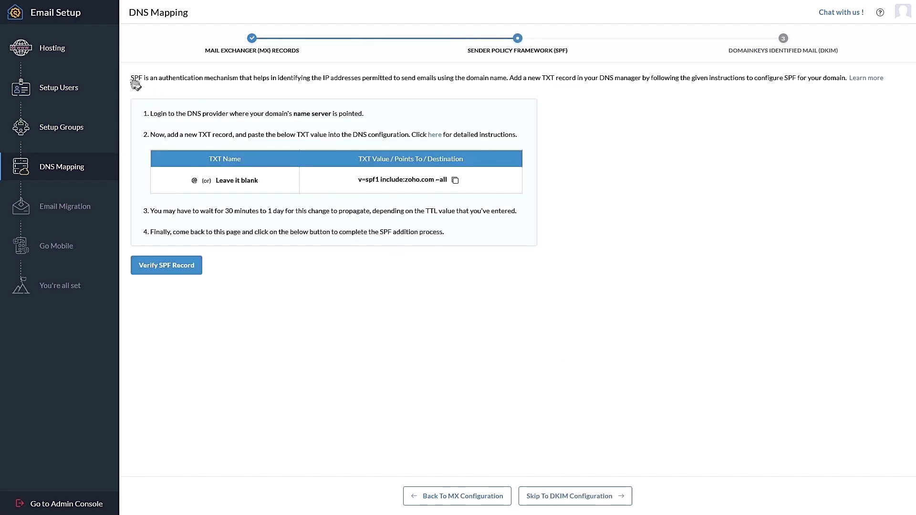
drag(131, 78, 512, 78)
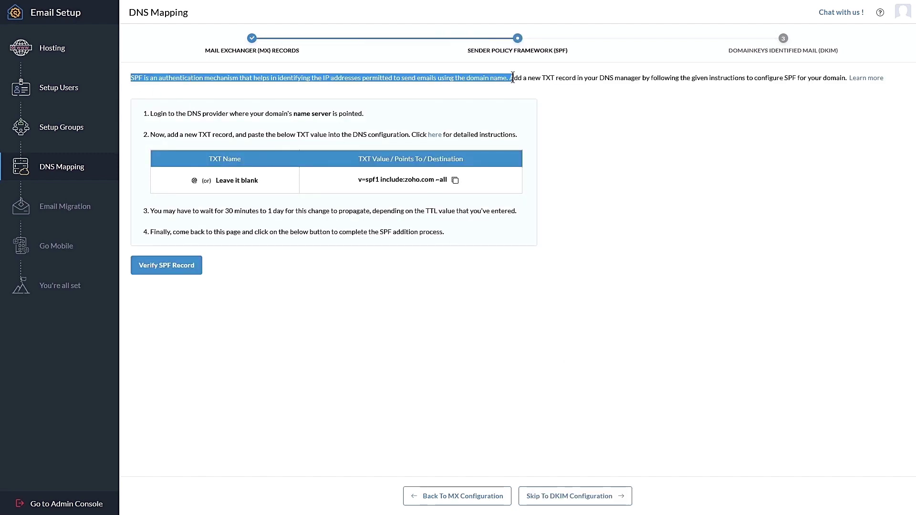
click(455, 180)
click(194, 13)
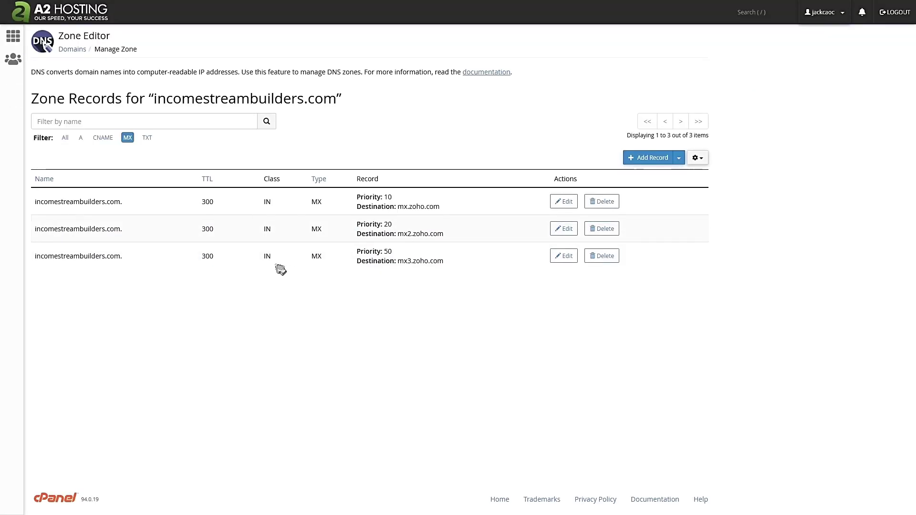
Add a TXT record for incomestreambuilders.com with value v=spf1 include:zoho.com ~all
click(147, 138)
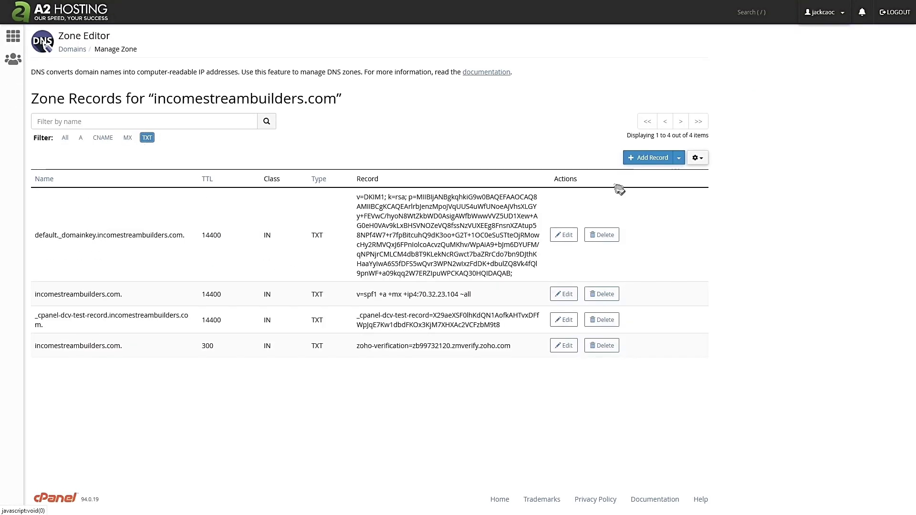
click(640, 160)
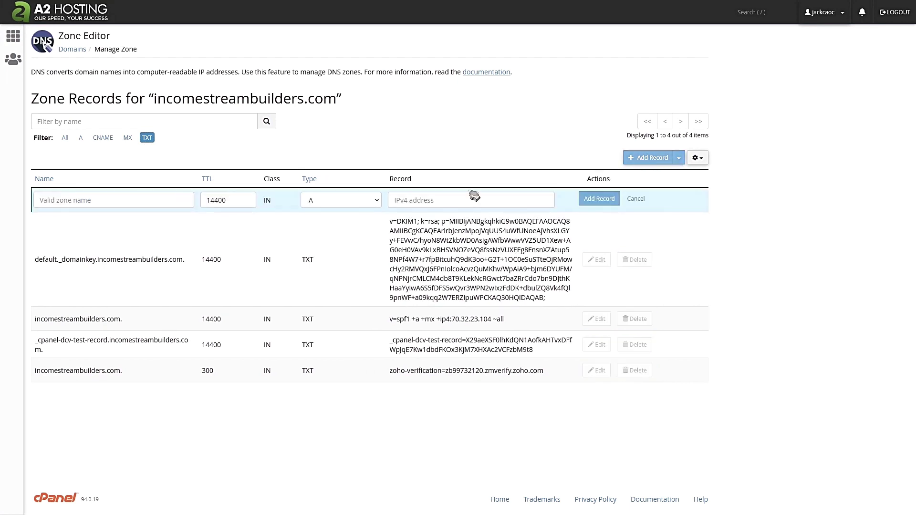
click(340, 200)
click(348, 297)
click(412, 211)
key(ctrl+v)
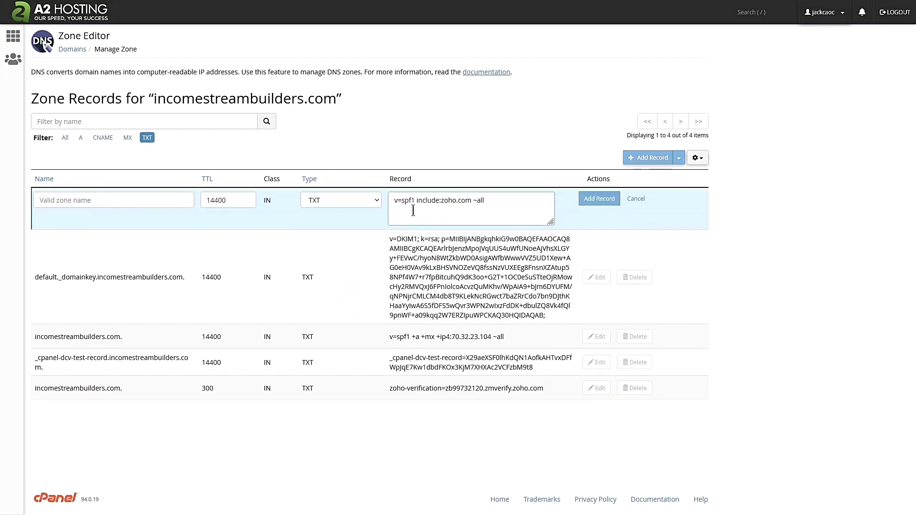
click(101, 198)
text(incomestreambui)
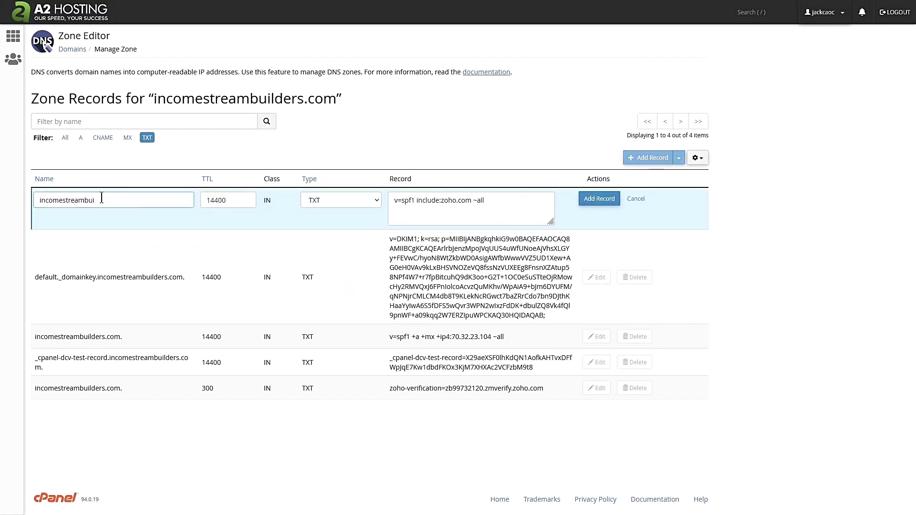
text(lders.com)
click(599, 199)
click(62, 8)
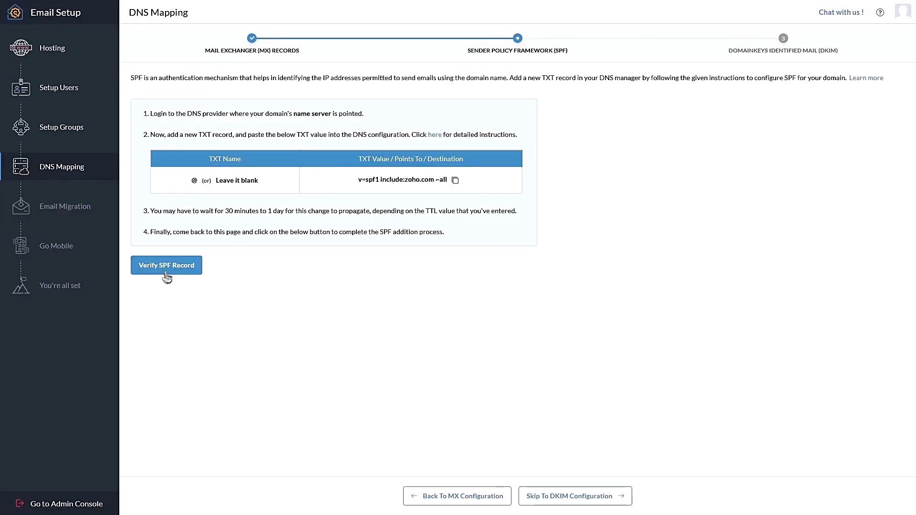
Get SPF verified after checking the published TXT records, then copy the DKIM TXT value
click(166, 267)
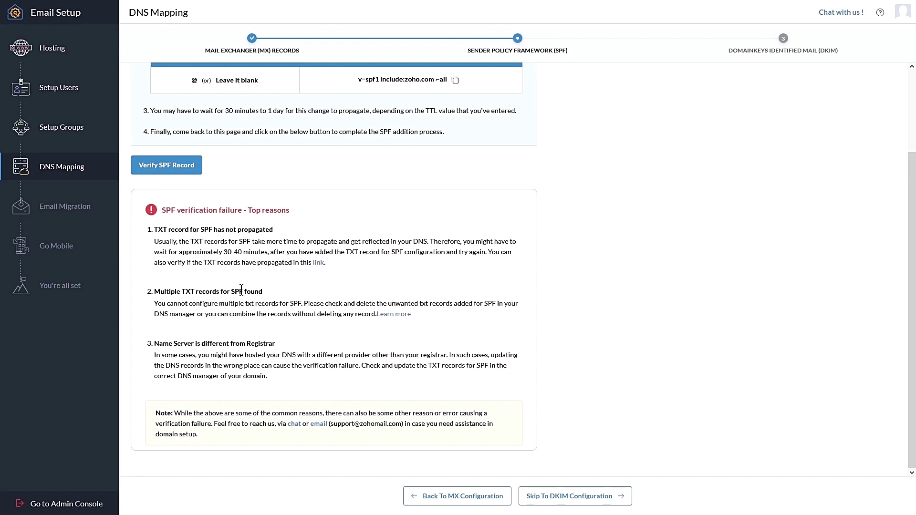
click(317, 264)
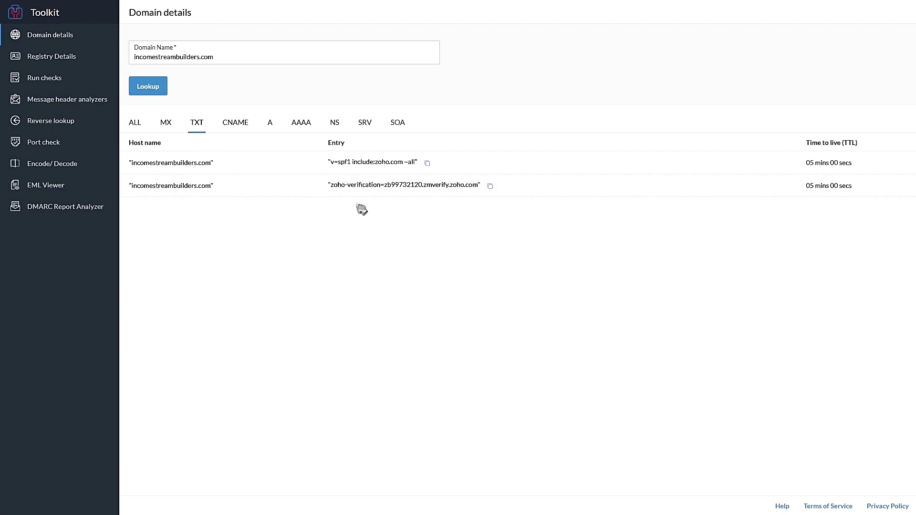
click(42, 7)
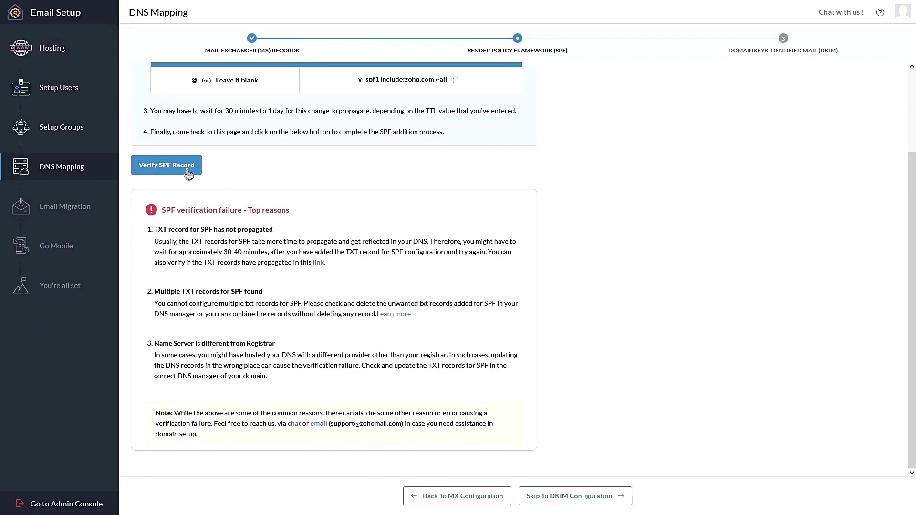
click(188, 171)
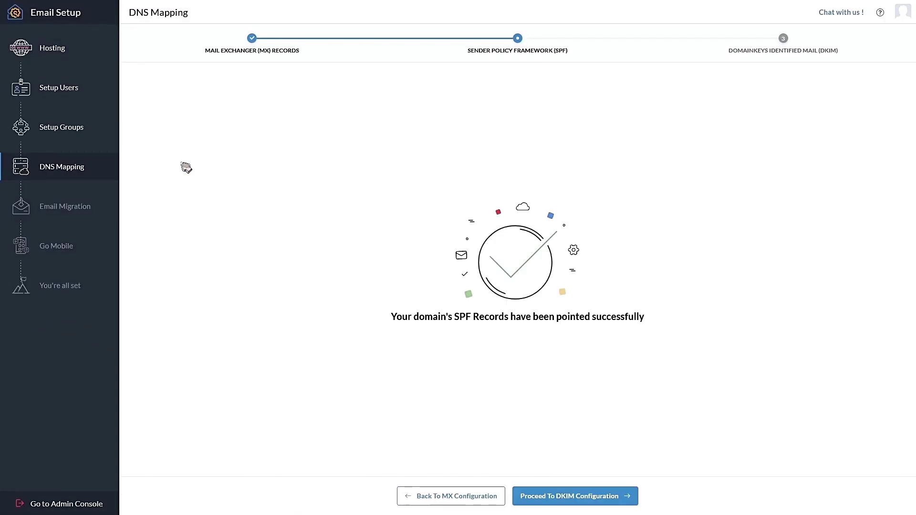
click(570, 498)
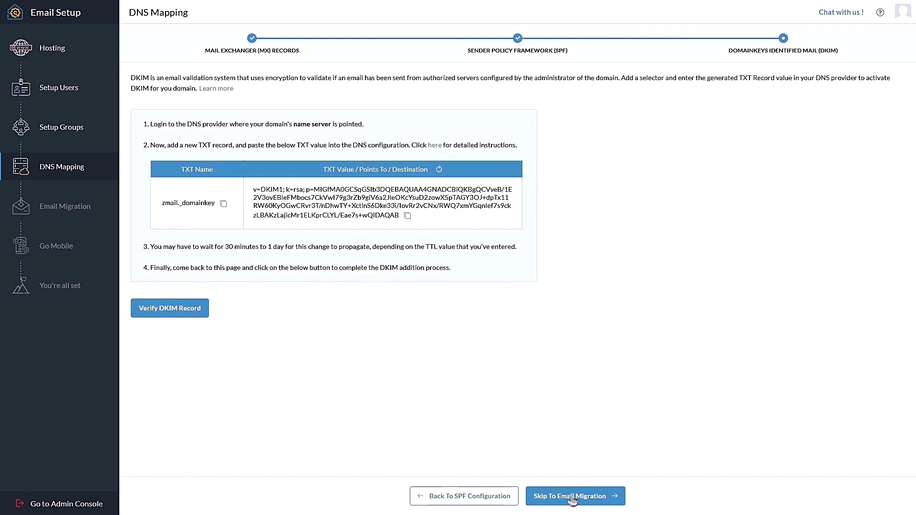
click(407, 215)
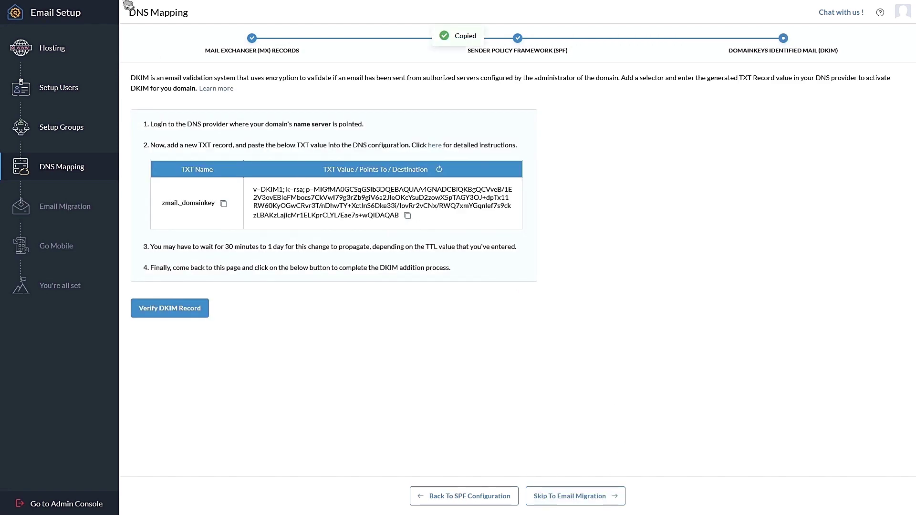
Add a TXT record named incomestreambuilders.com holding the pasted Zoho DKIM key
click(245, 10)
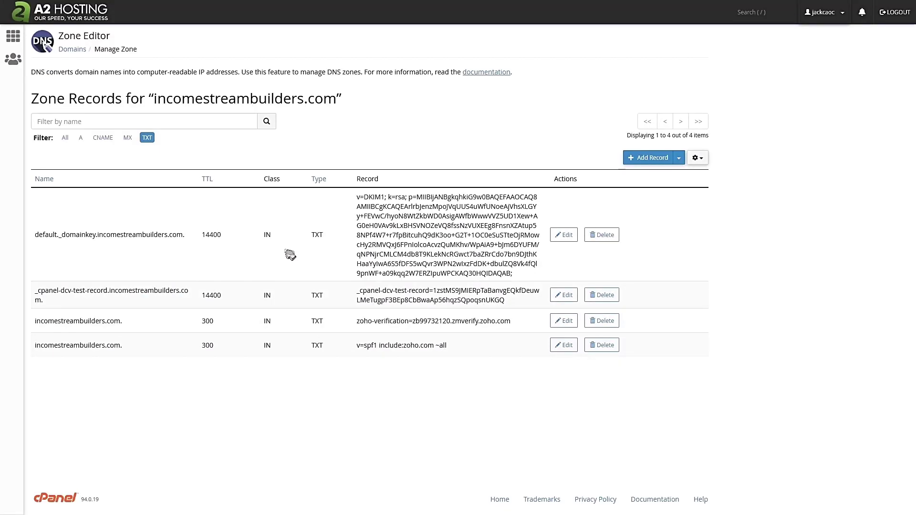
click(633, 165)
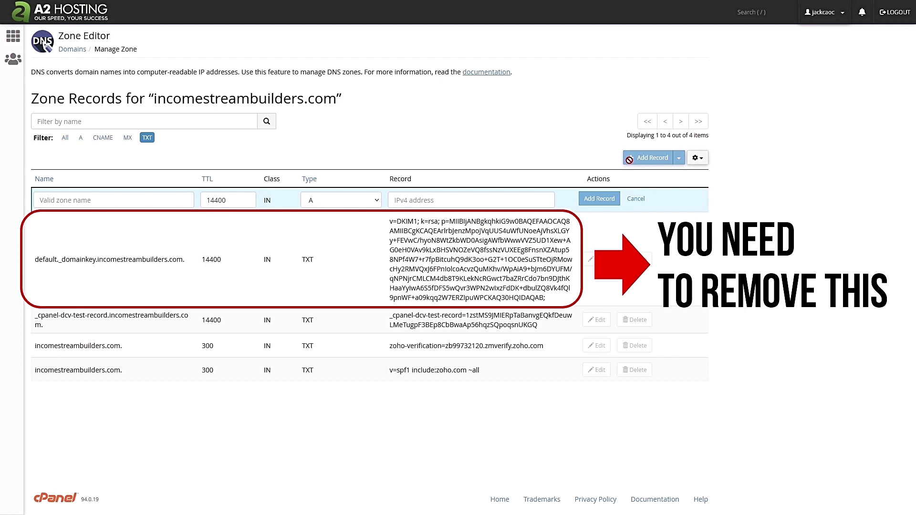
click(365, 199)
click(347, 299)
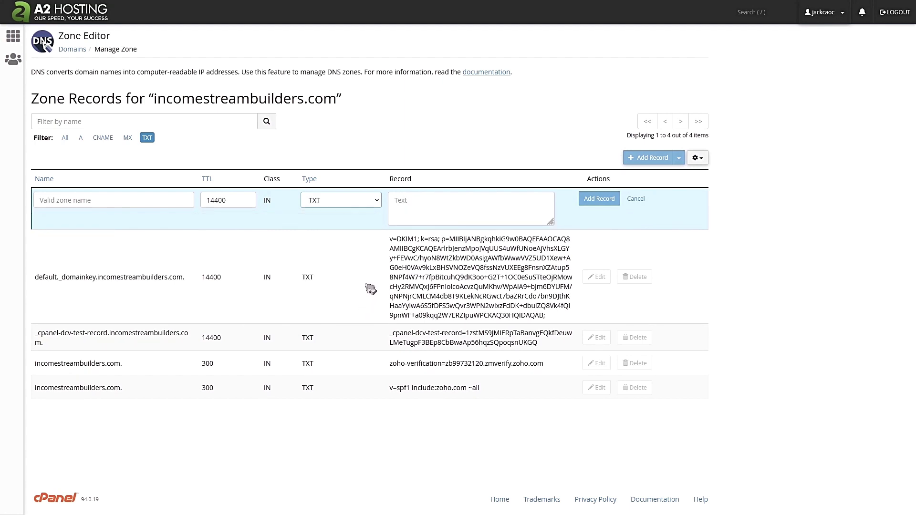
click(423, 198)
key(ctrl+v)
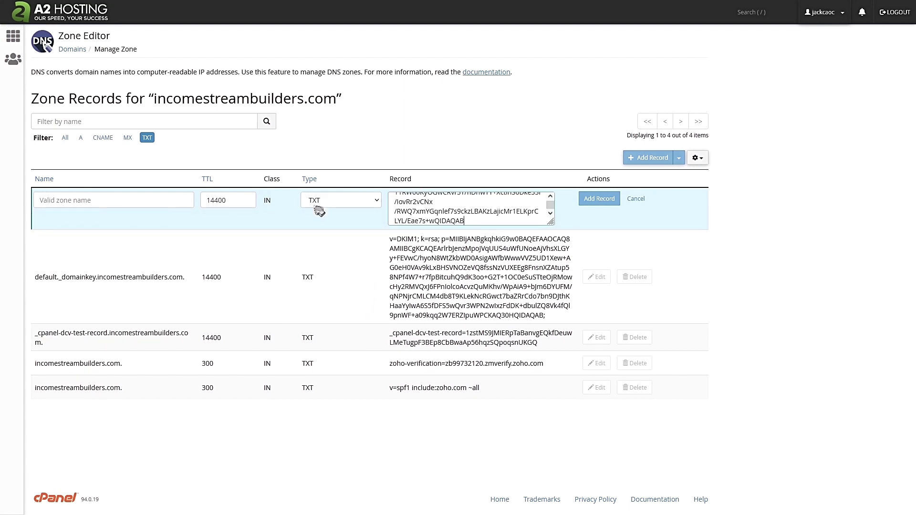
click(126, 201)
text(incomestreambuilders.com)
click(606, 198)
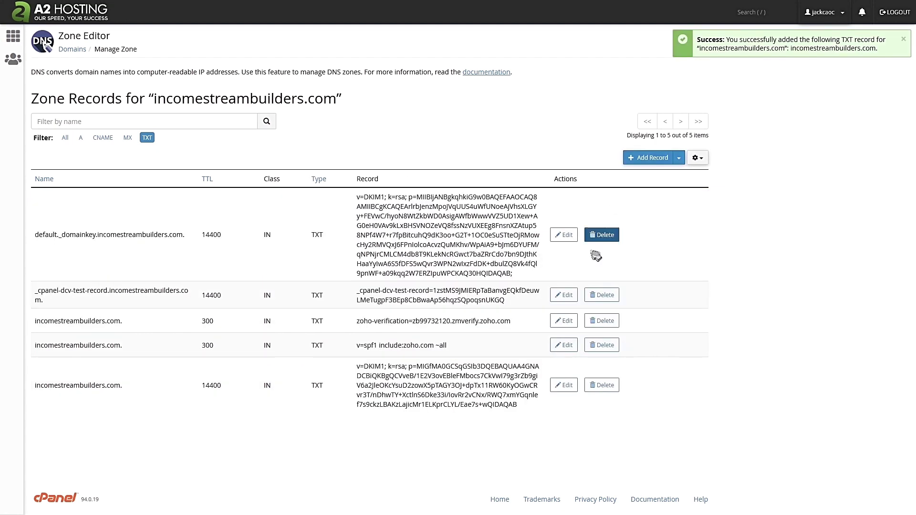
Set the DKIM record's TTL to 300, run Zoho's DKIM check, and copy zmail._domainkey
click(570, 389)
text(300)
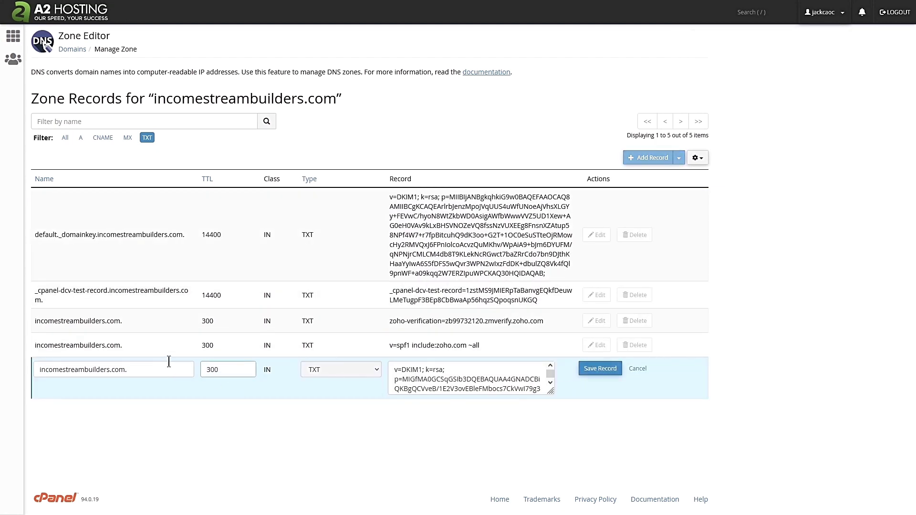
click(602, 369)
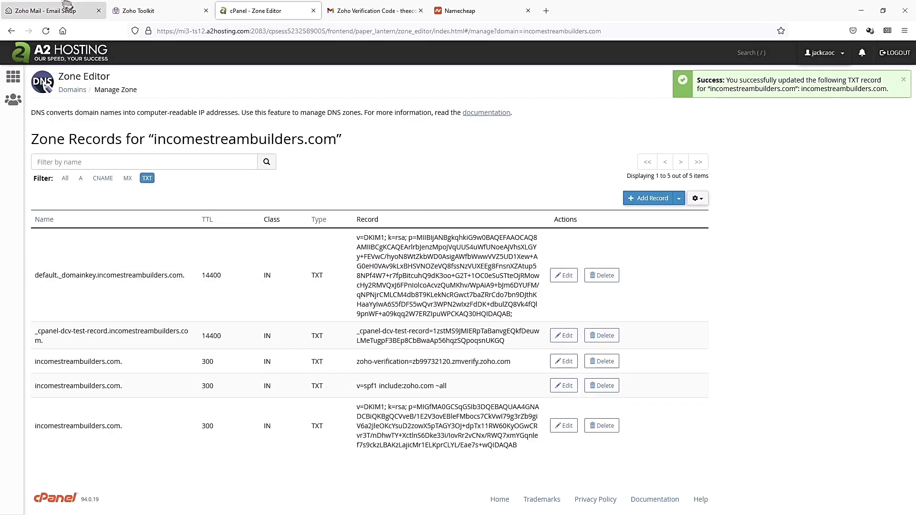
click(51, 9)
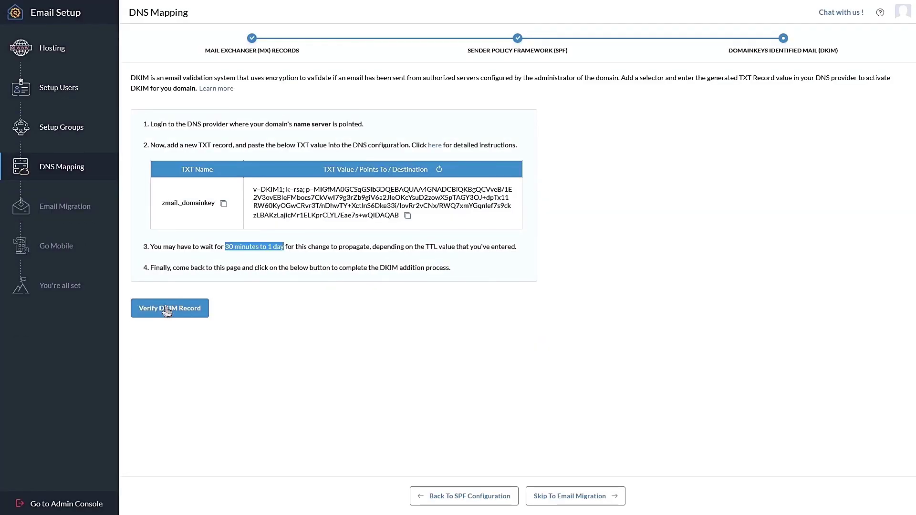
click(167, 311)
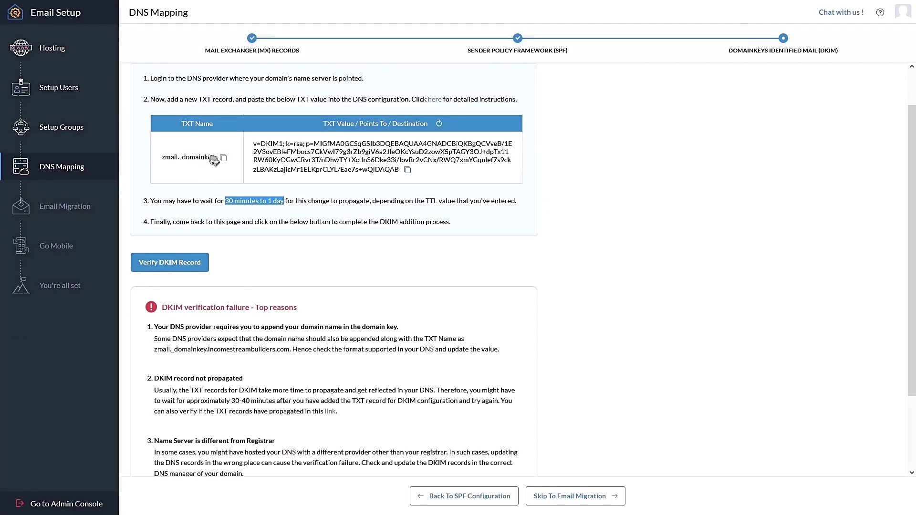
click(217, 161)
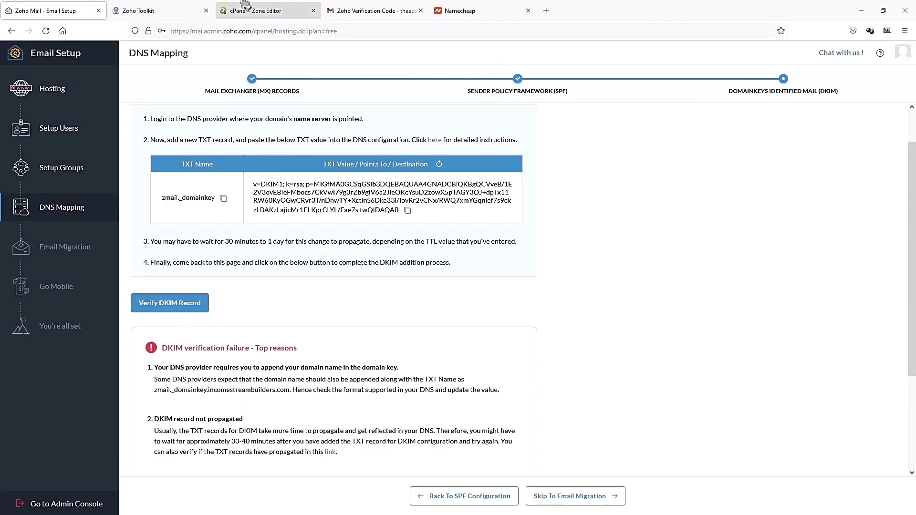
Rename the DKIM TXT record to zmail._domainkey.incomestreambuilders.com. and save it
click(267, 9)
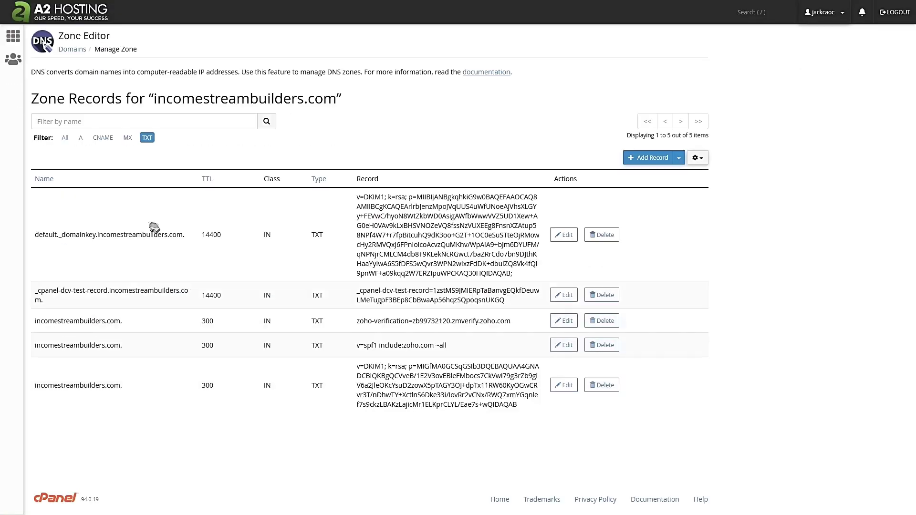
click(563, 385)
key(ctrl+a)
key(ctrl+v)
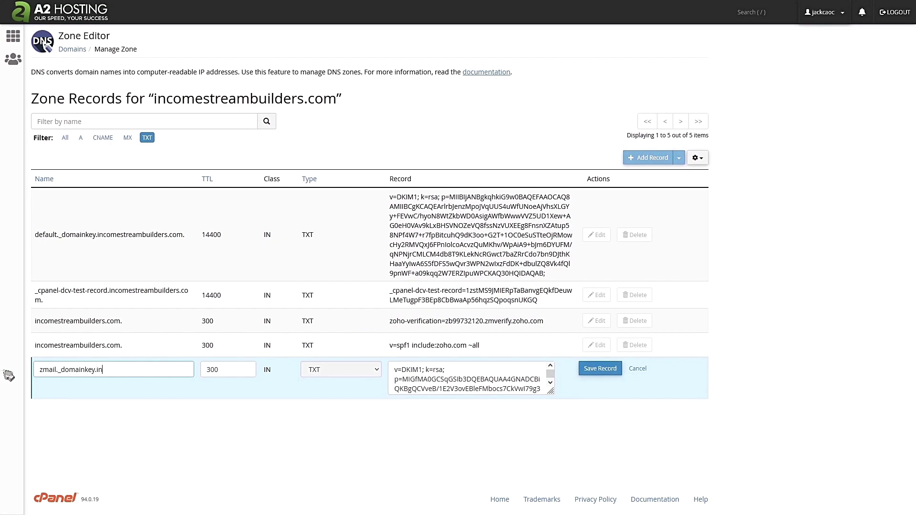
text(.incomestreambuilders.com.)
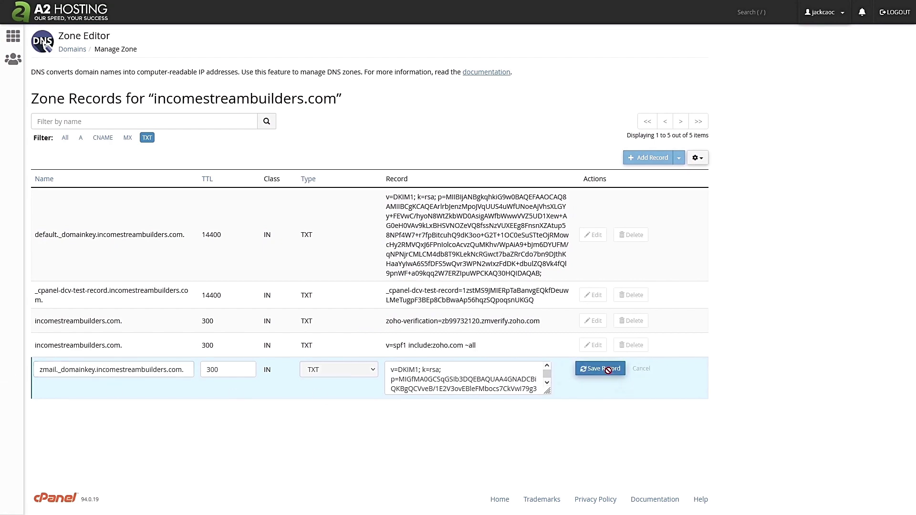
click(600, 369)
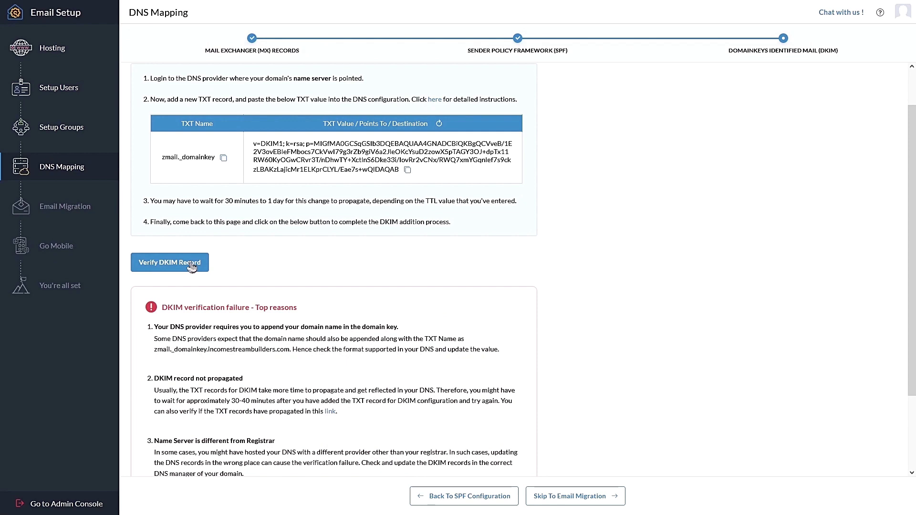
Look up the live zmail._domainkey TXT record, then re-verify DKIM in Zoho Mail
scroll(191, 267, down, 1)
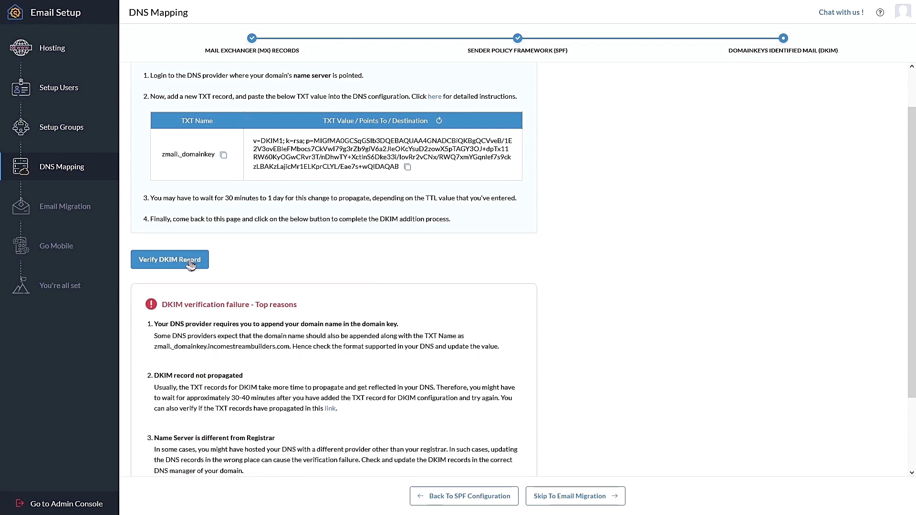
click(330, 408)
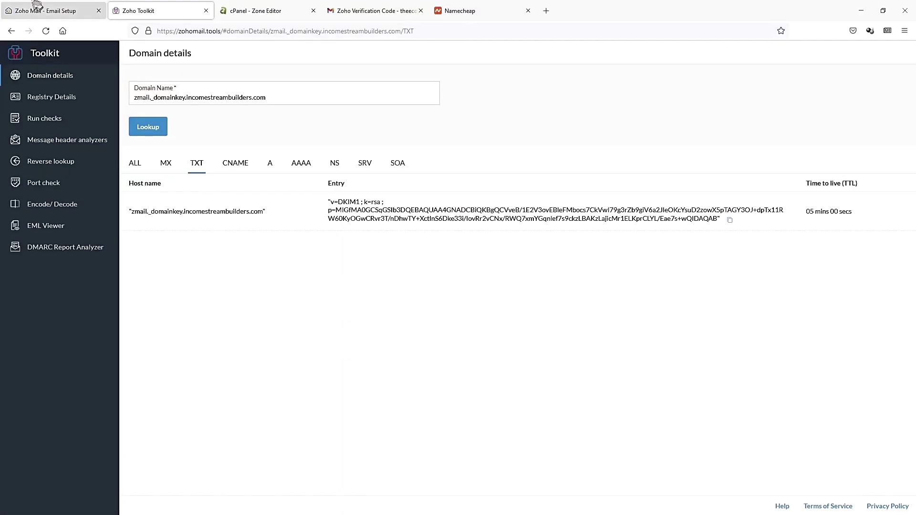
click(35, 8)
click(182, 262)
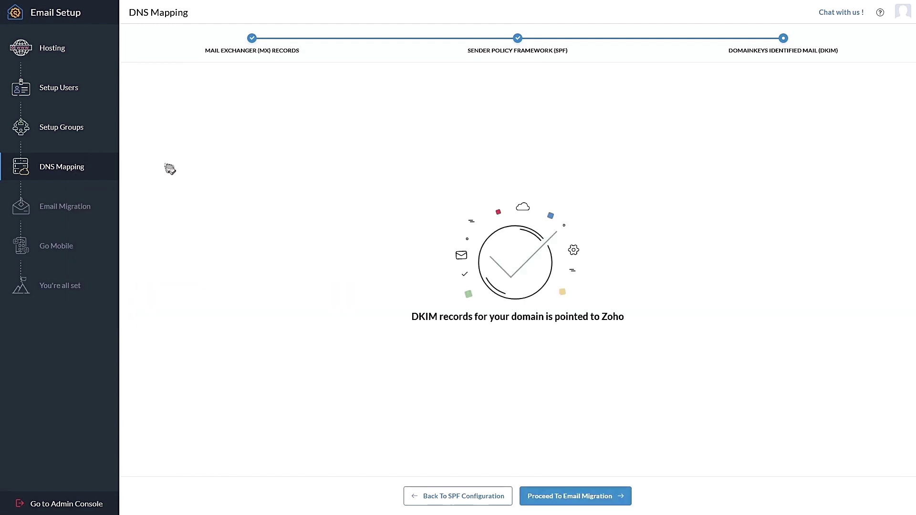
Skip the migration and mobile setup steps, then email 'This is a test email - Did you receive?' to the Gmail account
click(580, 497)
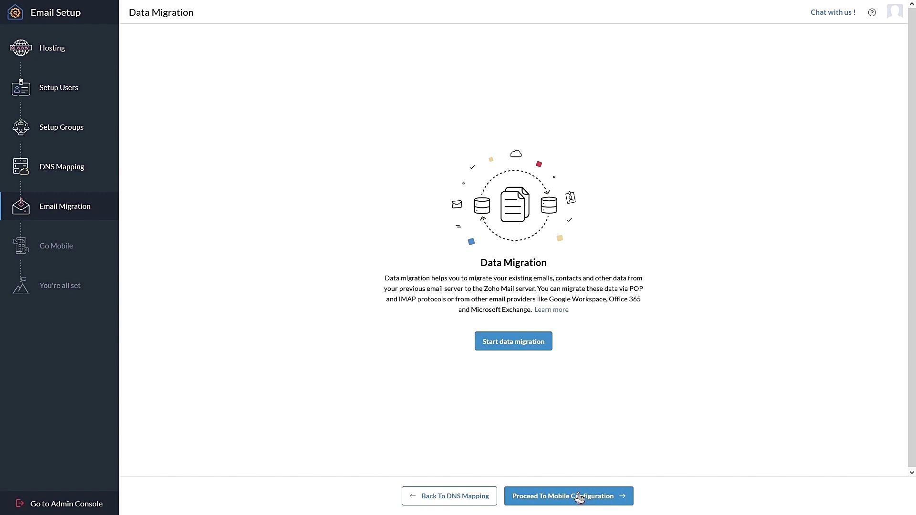
click(580, 497)
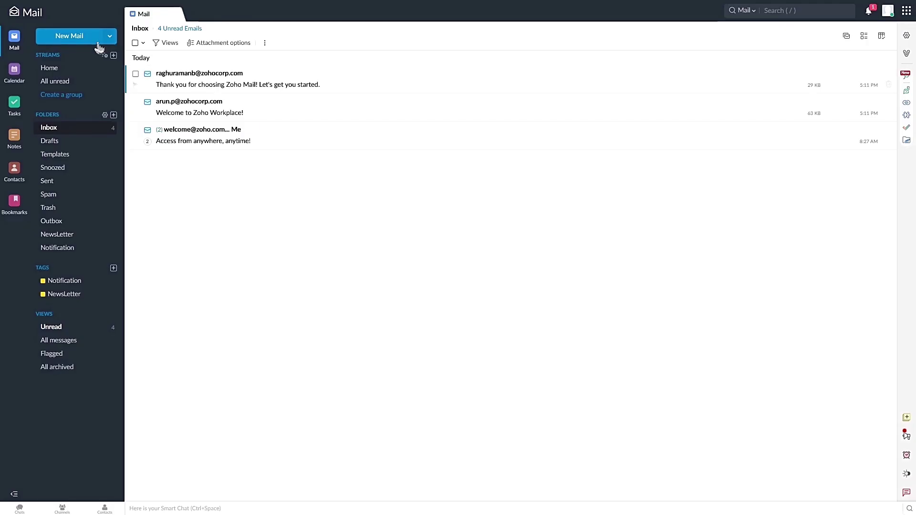
click(78, 38)
key(Return)
click(194, 115)
text(This is a test email - Did you receive?)
key(ctrl+a)
key(ctrl+Return)
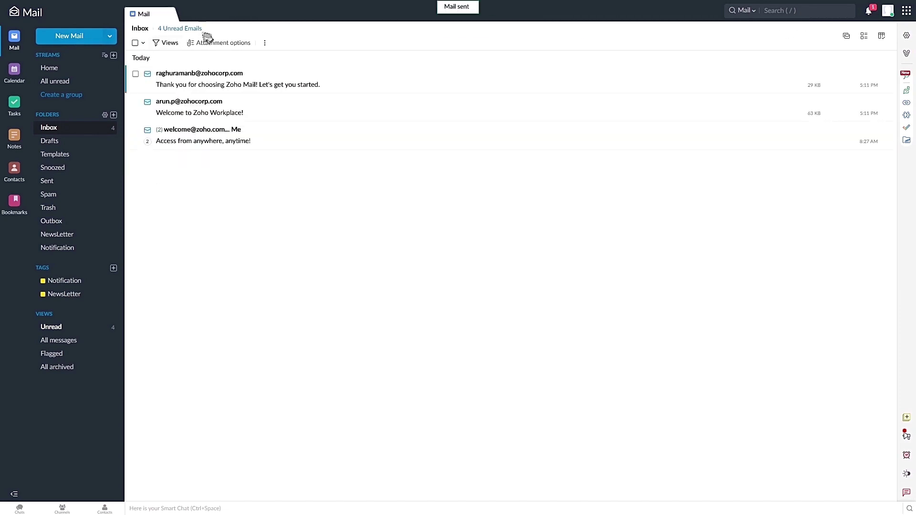
In Gmail, open the received Zoho test email and copy the sender's address
click(380, 5)
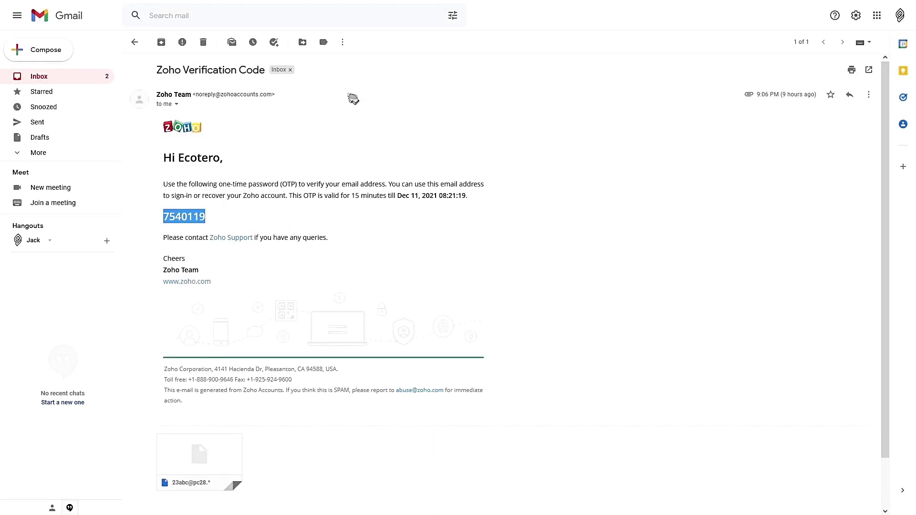
click(60, 76)
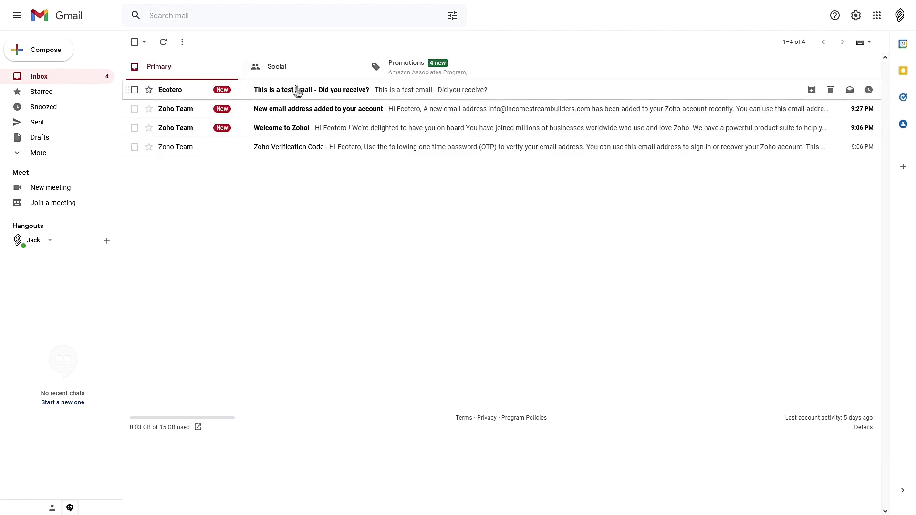
click(300, 90)
double_click(252, 94)
drag(183, 94, 277, 95)
key(ctrl+c)
Send 'Test Mail - Sending you back an email' from Gmail to the copied Zoho address
click(46, 50)
key(ctrl+v)
text(an email)
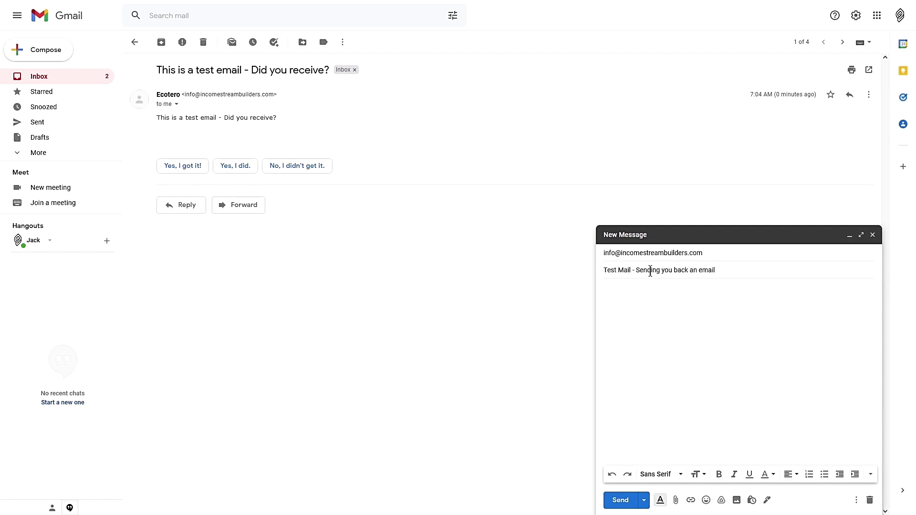
key(Tab)
text(Test Mail - Sending you back an email)
click(620, 500)
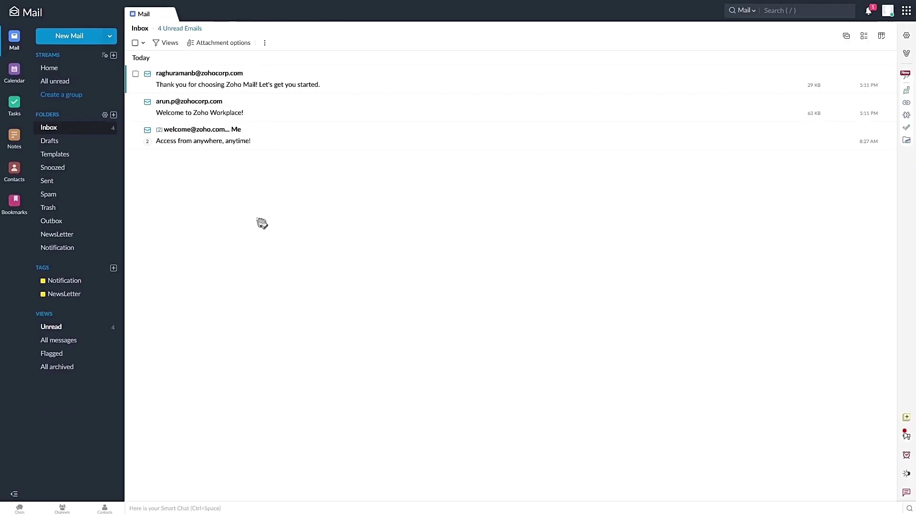
Open the 'Test Mail - Sending you back an email' message at the top of the Zoho inbox
click(228, 76)
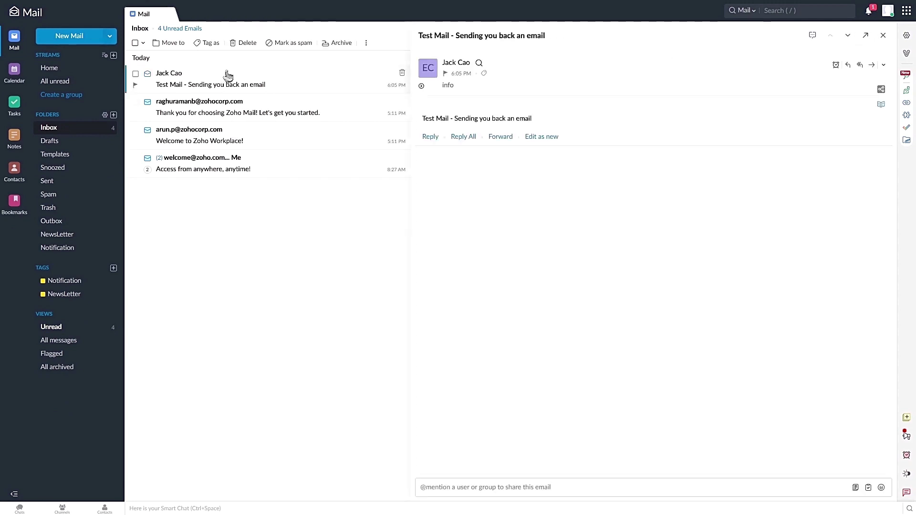